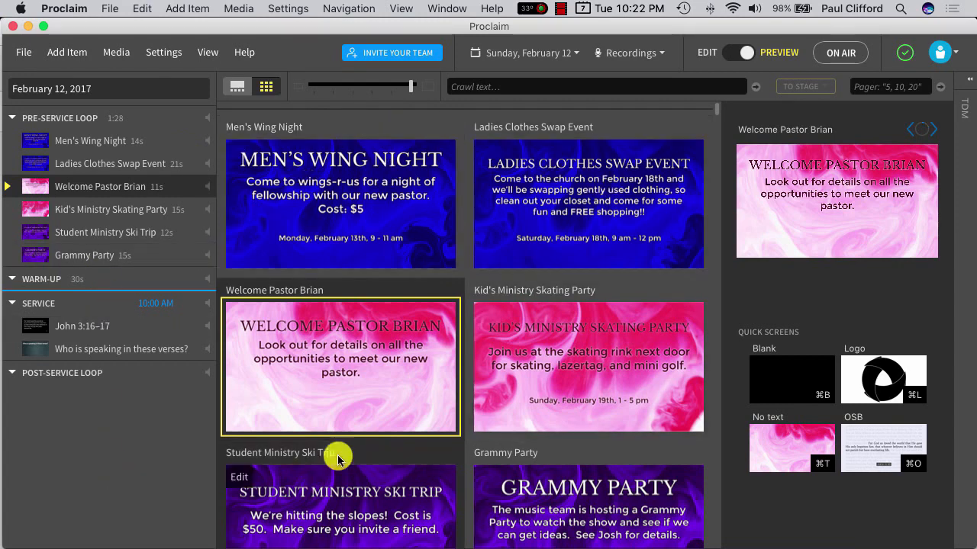
# - Try taking the presentation on air from the Men's Wing Night slide, end the broadcast, and advance through the pre-service loop
pyautogui.press('Right')
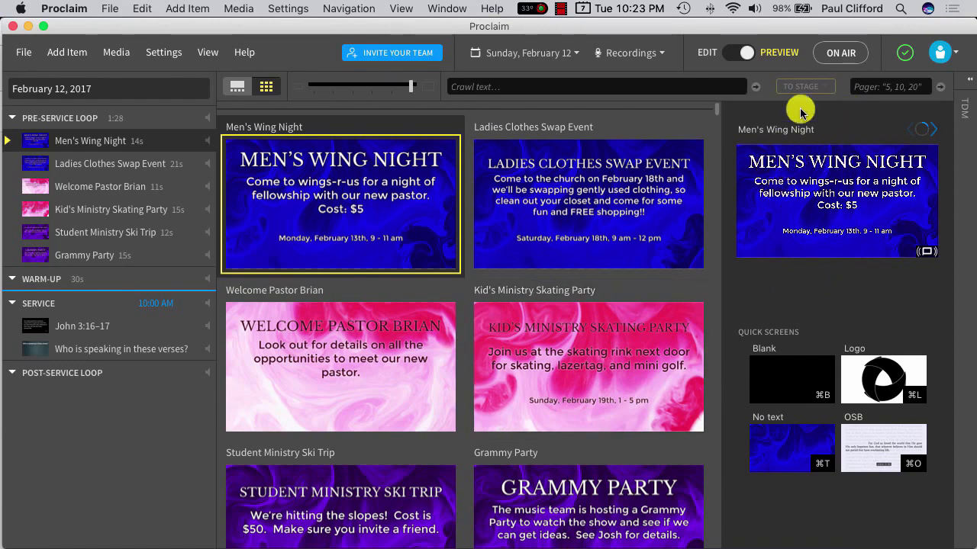
pyautogui.click(842, 56)
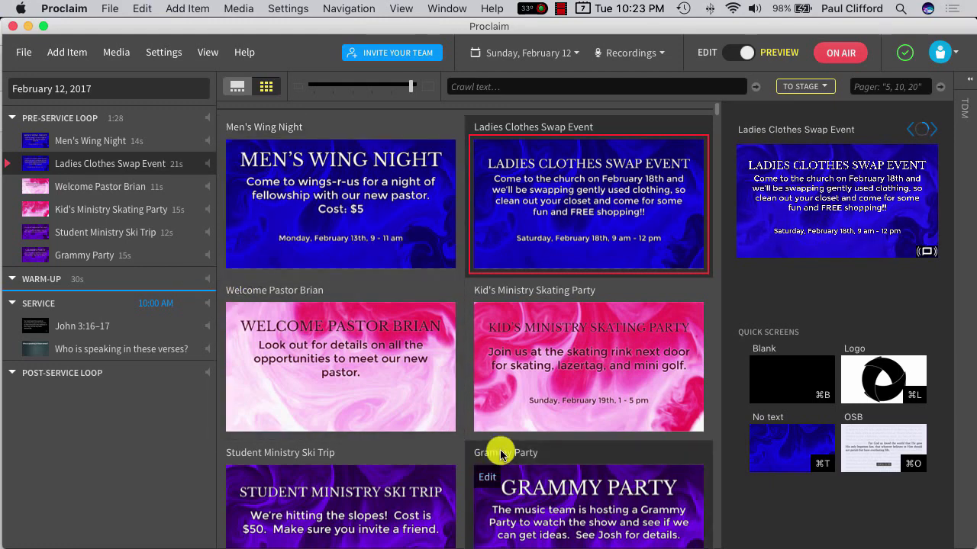
pyautogui.click(836, 53)
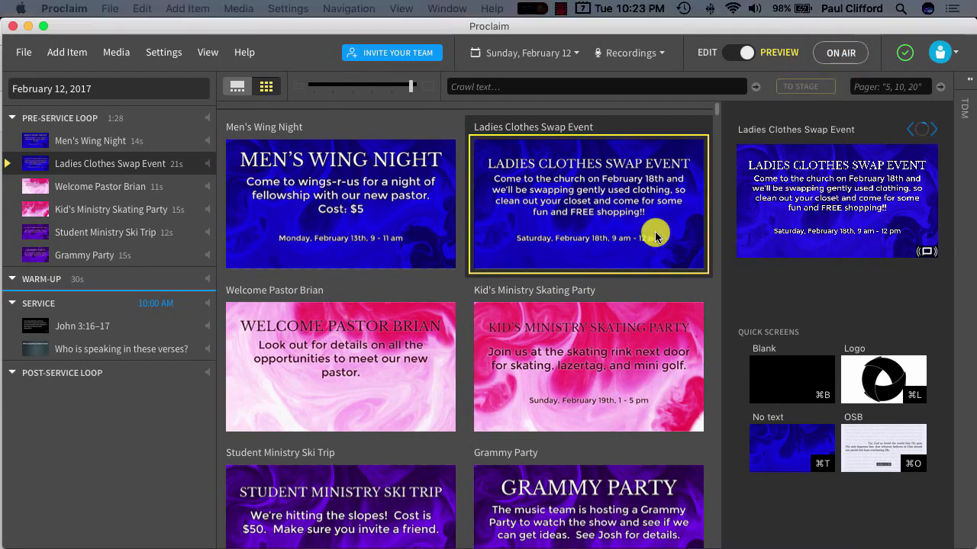
pyautogui.press('Right')
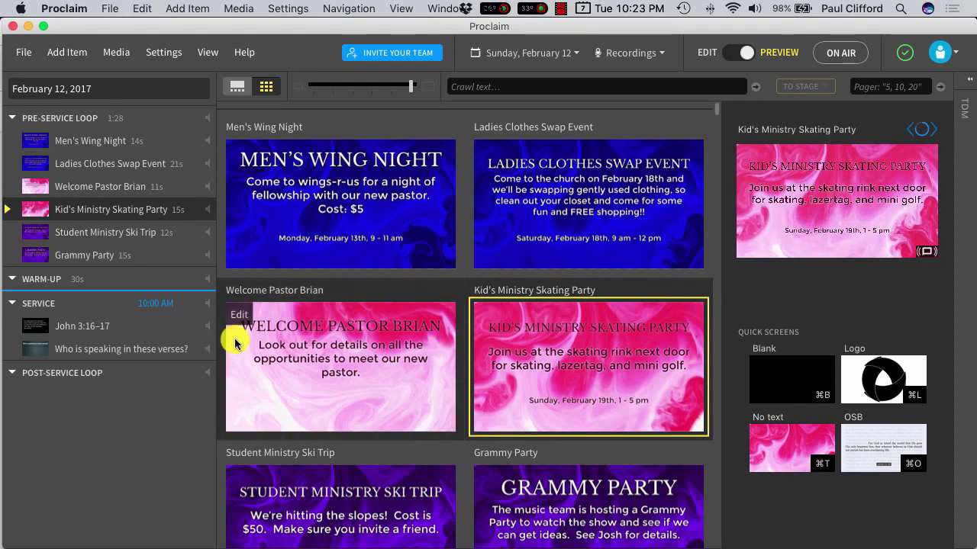
# - Preview the "Who is speaking in these verses?" survey item in the service section
pyautogui.click(195, 352)
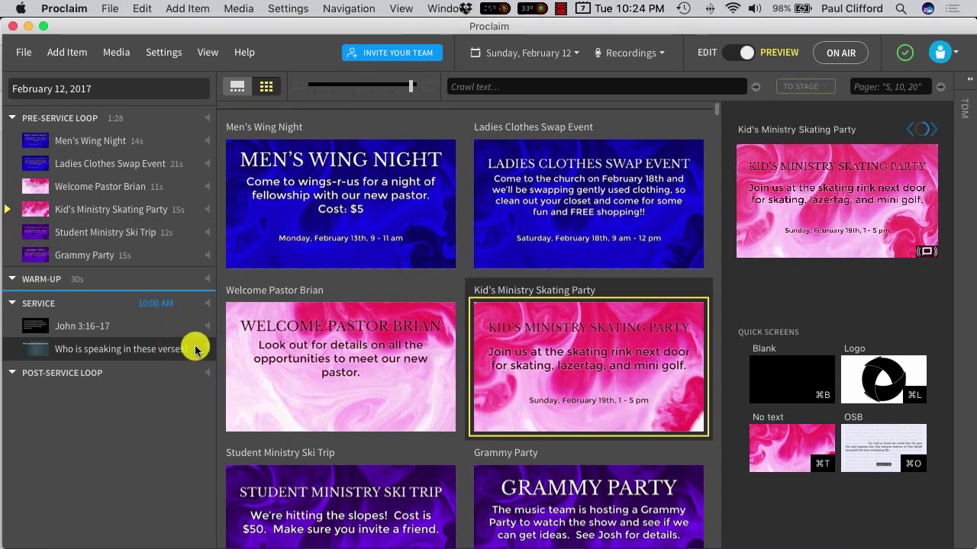
pyautogui.click(195, 350)
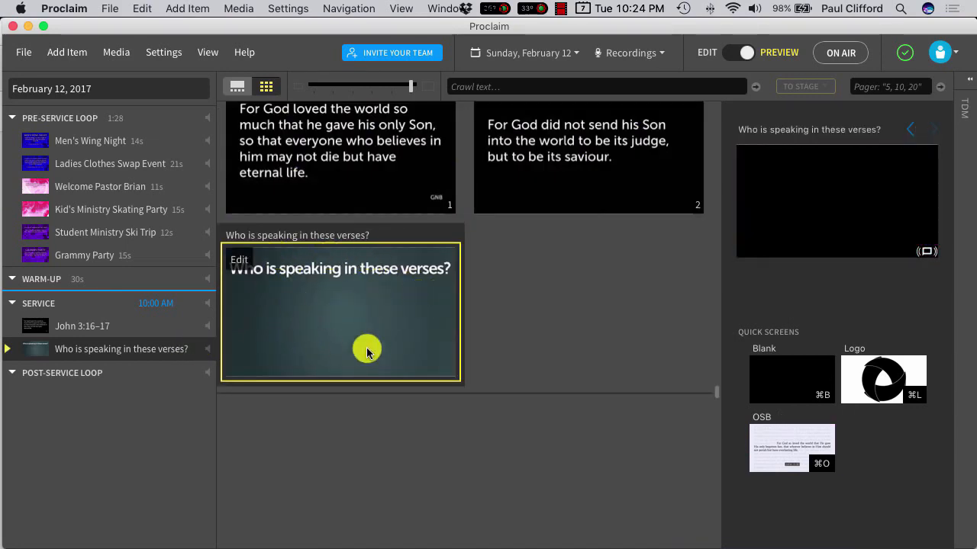
pyautogui.click(374, 317)
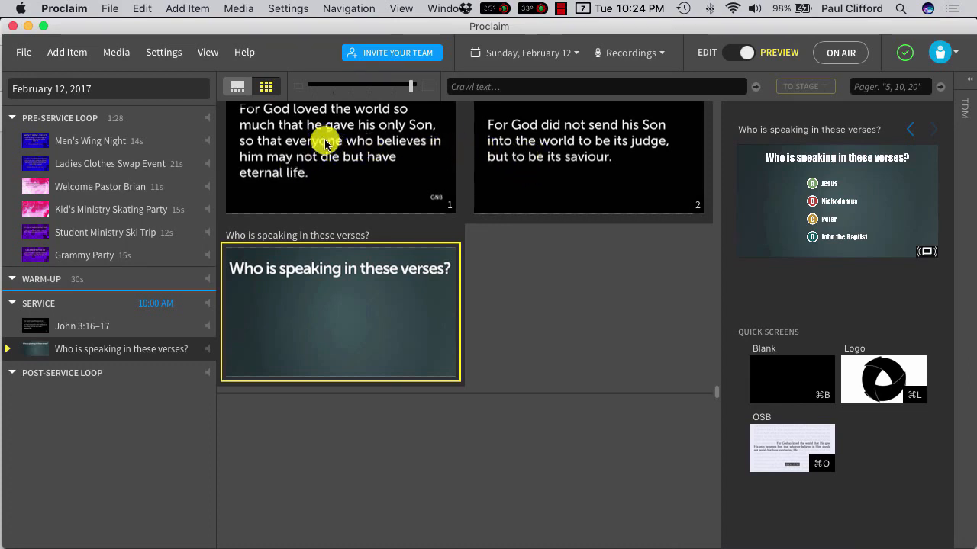
pyautogui.scroll(1, 326, 145)
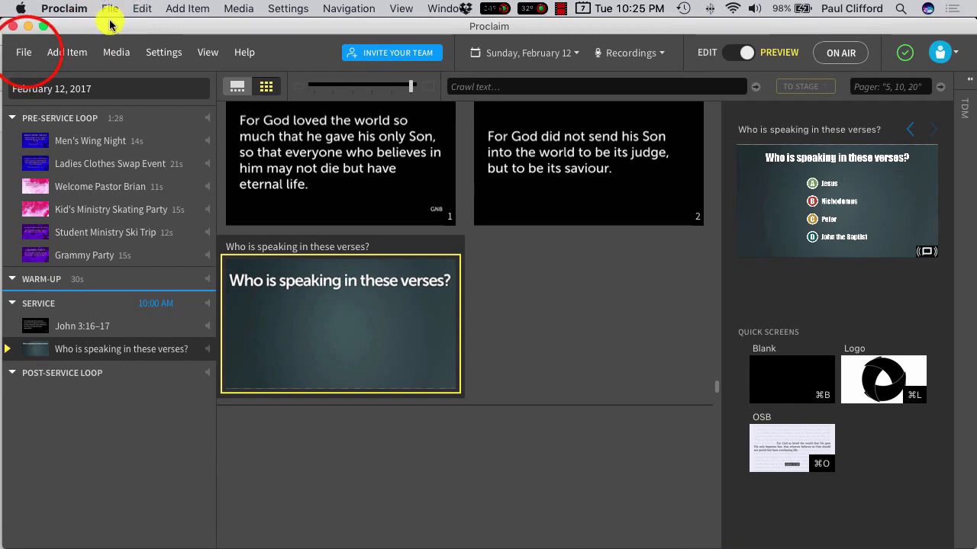
# - Switch the presentation to edit mode and delete the pastor welcome announcement from the pre-service loop
pyautogui.click(25, 53)
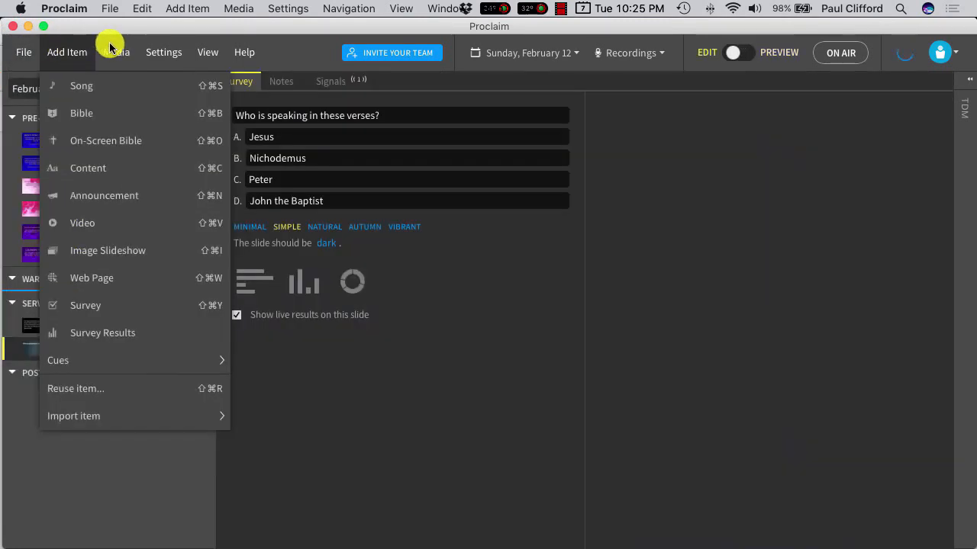
pyautogui.click(24, 55)
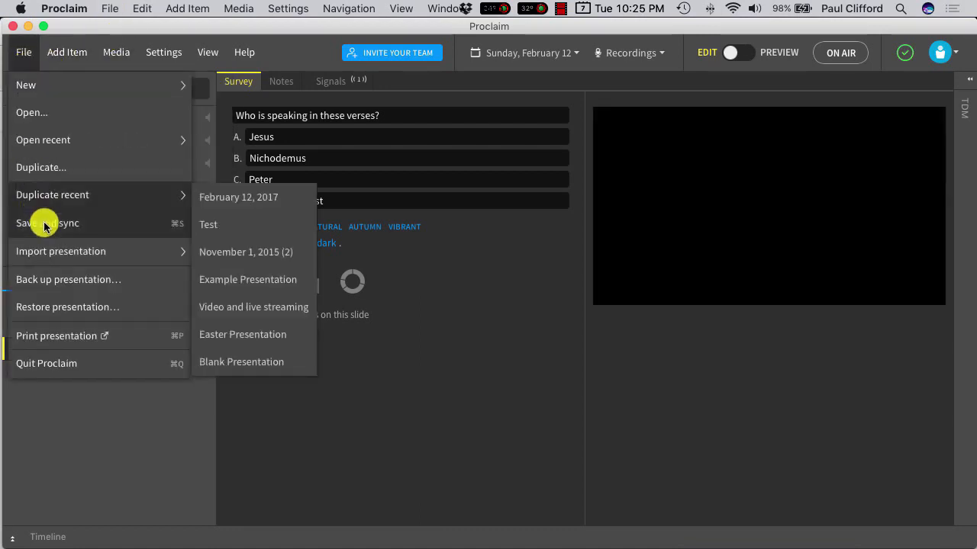
pyautogui.click(502, 387)
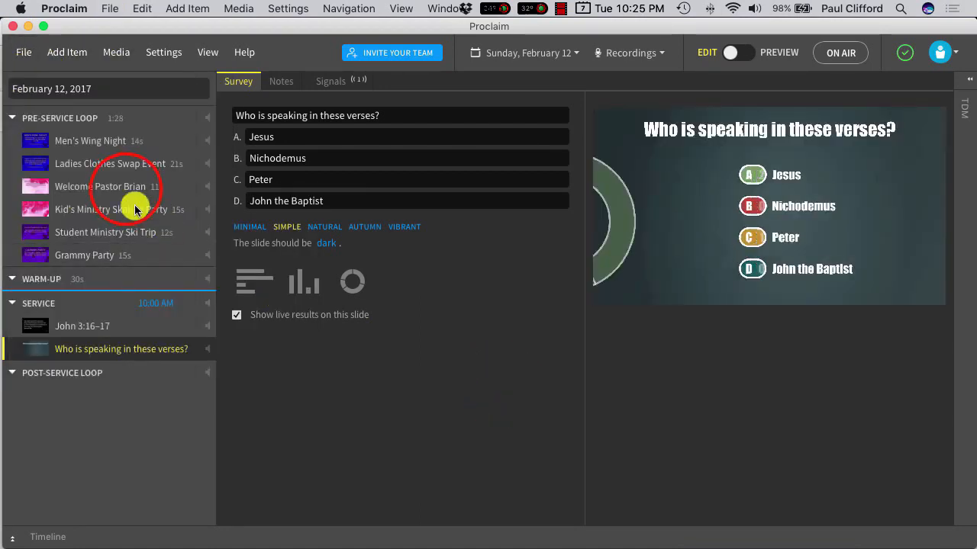
pyautogui.click(126, 191)
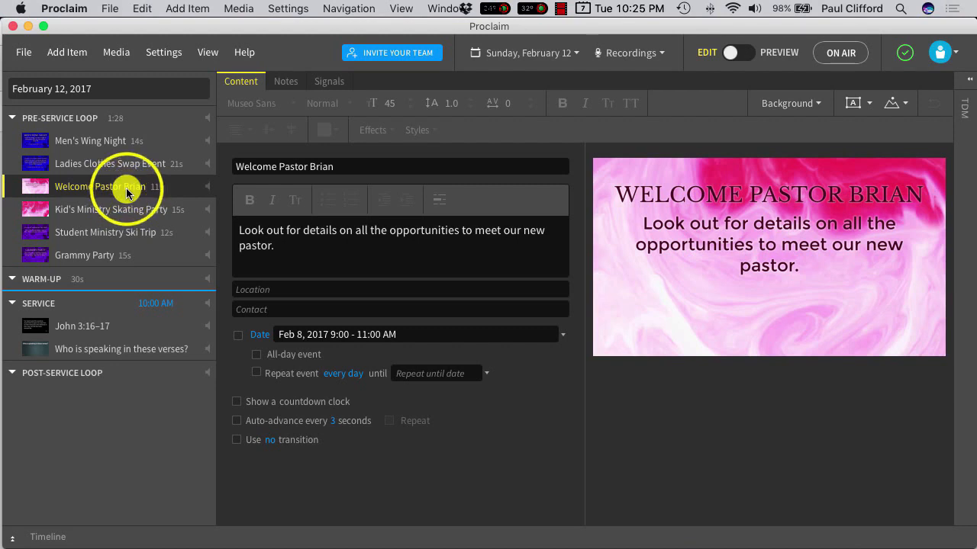
pyautogui.rightClick(127, 193)
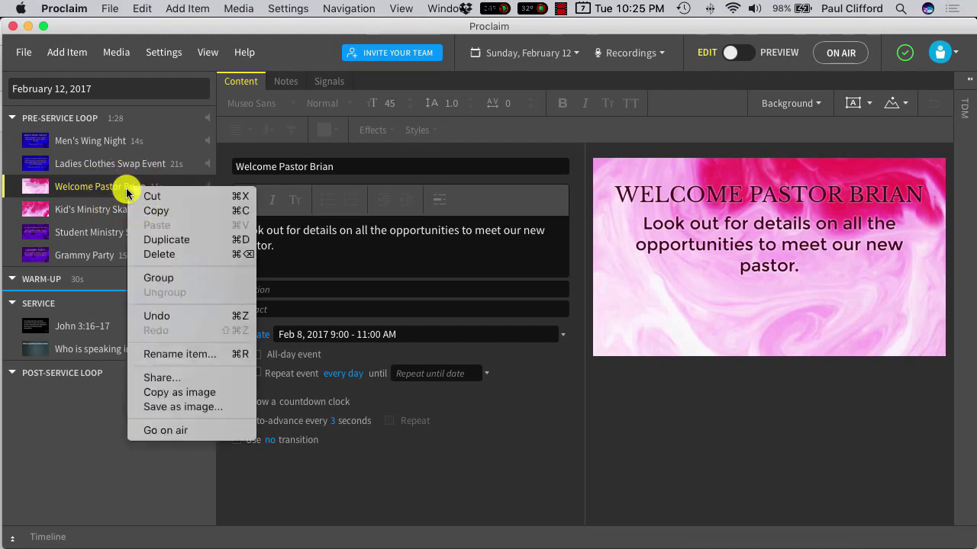
pyautogui.click(160, 258)
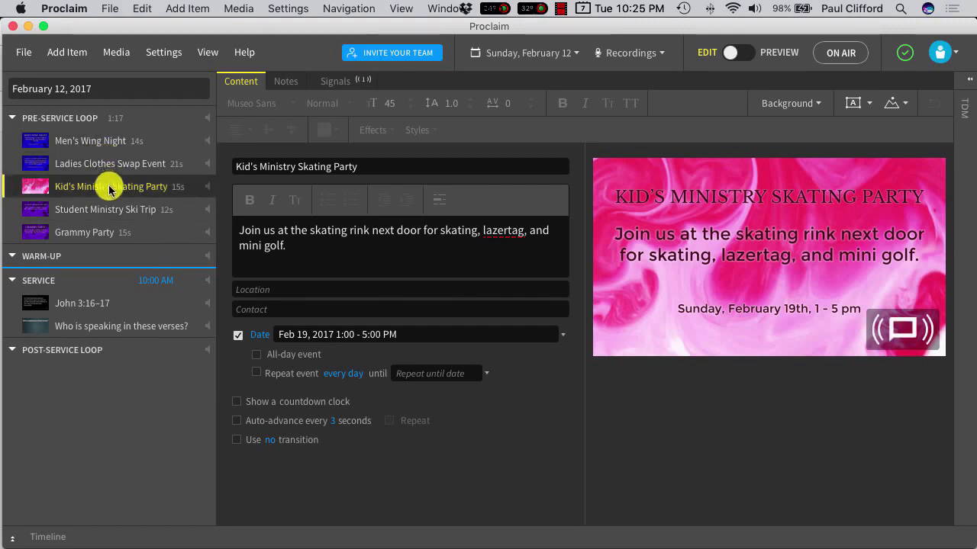
# - Reorder the pre-service loop to Men's Wing Night, Grammy Party, Kid's Ministry Skating Party, Ladies Clothes Swap Event, Student Ministry Ski Trip; save and sync
pyautogui.click(41, 187)
pyautogui.moveTo(46, 191); pyautogui.dragTo(43, 170)
pyautogui.moveTo(42, 225); pyautogui.dragTo(55, 147)
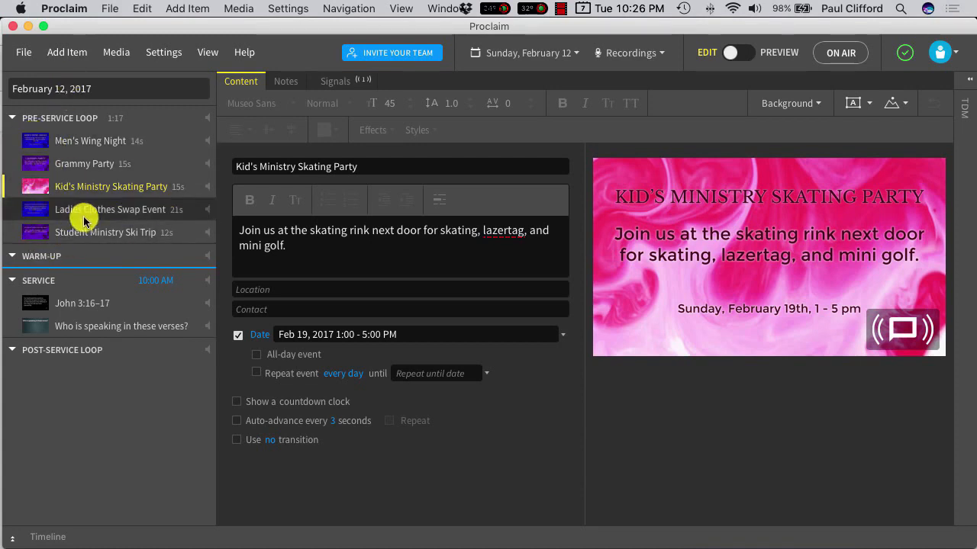
pyautogui.click(24, 54)
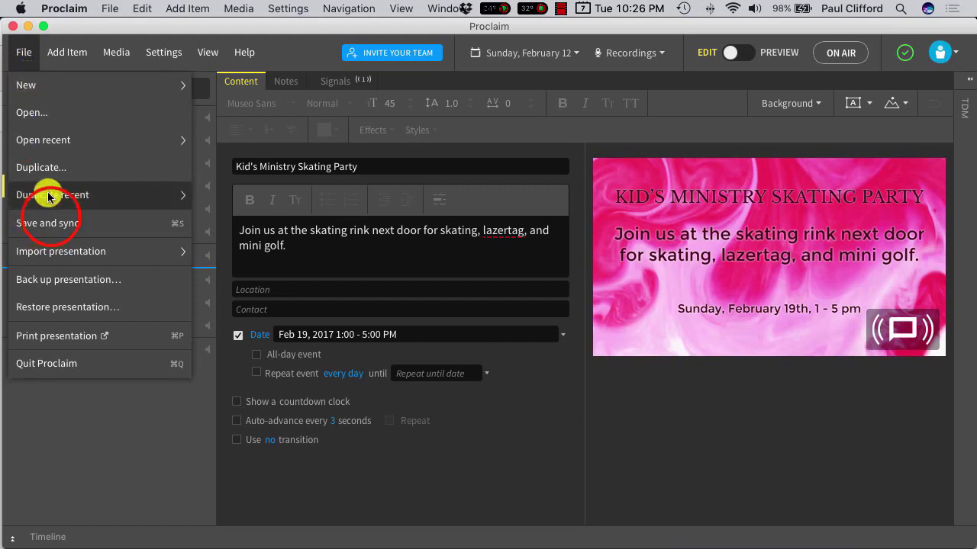
pyautogui.click(49, 223)
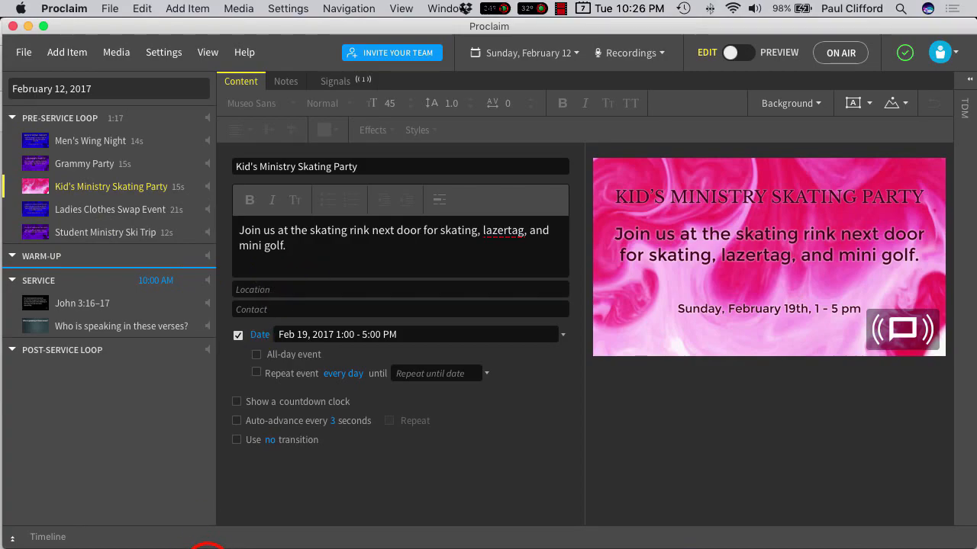
# - Switch to Chrome and open the TrinityDigitalMedia.com group page on Faithlife to find its pinned bulletin
pyautogui.click(207, 545)
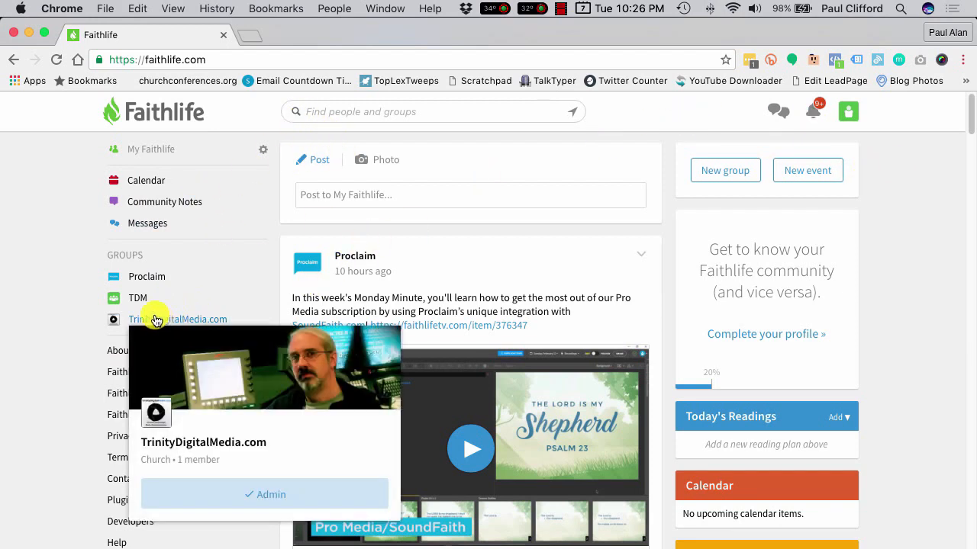
pyautogui.click(138, 319)
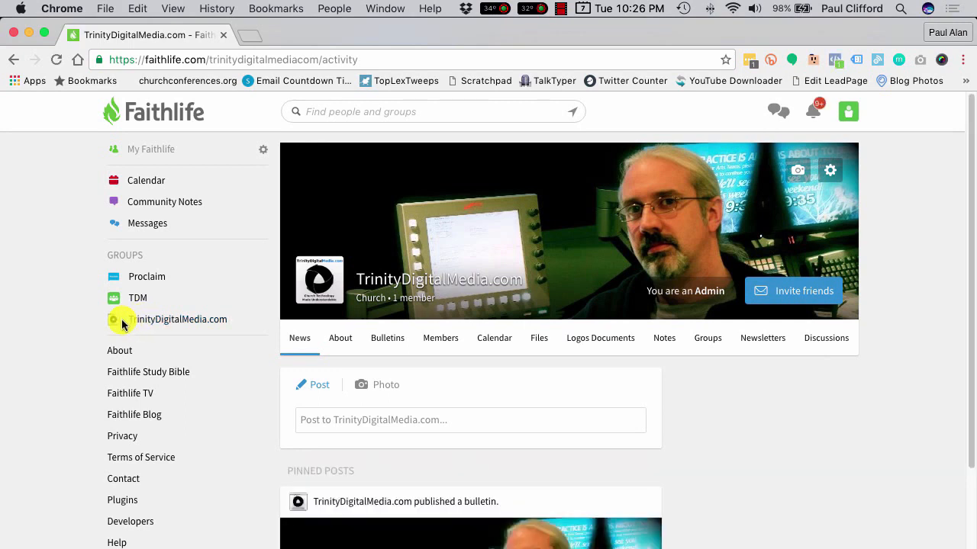
pyautogui.scroll(-3, 328, 364)
pyautogui.scroll(-1, 331, 364)
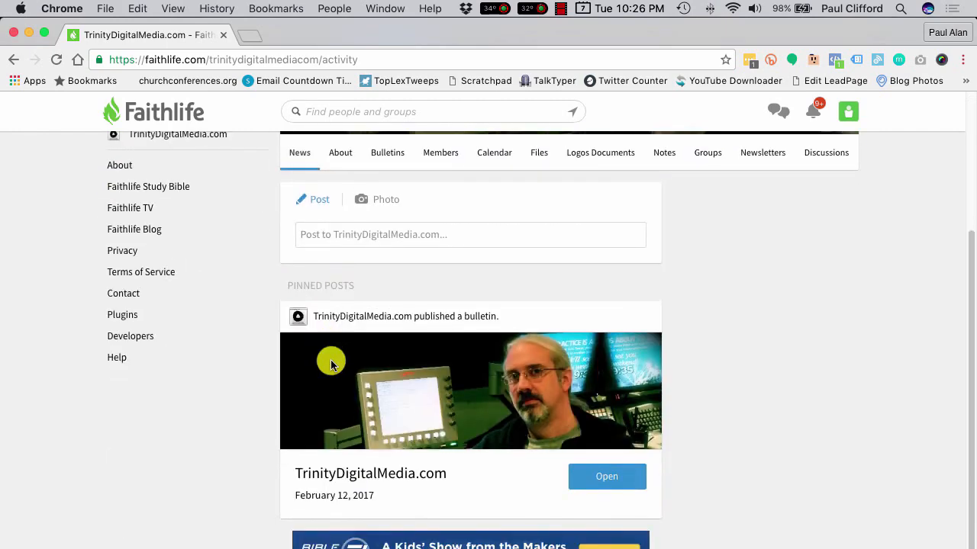
pyautogui.scroll(1, 331, 365)
pyautogui.scroll(-1, 332, 365)
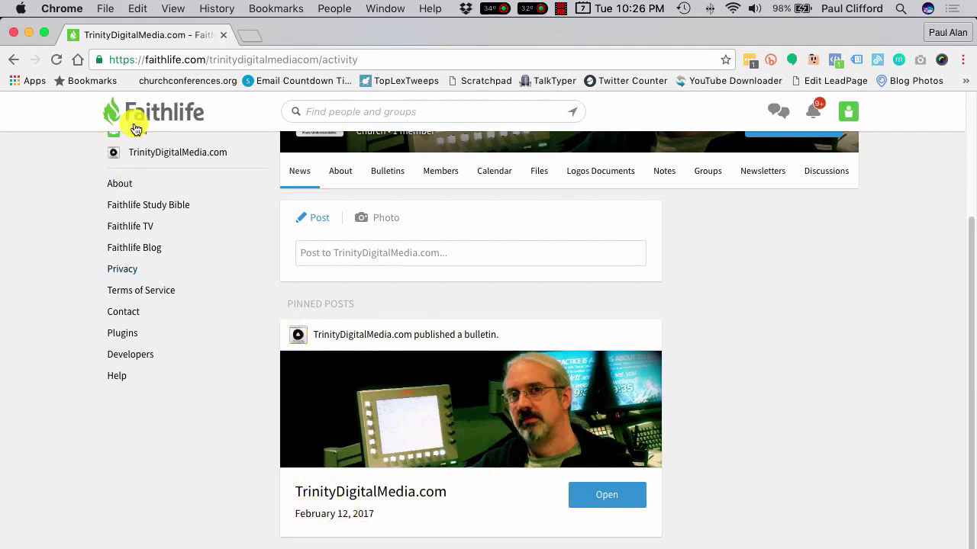
# - Open the February 12, 2017 bulletin from the group's pinned posts for editing
pyautogui.press('super+Tab')
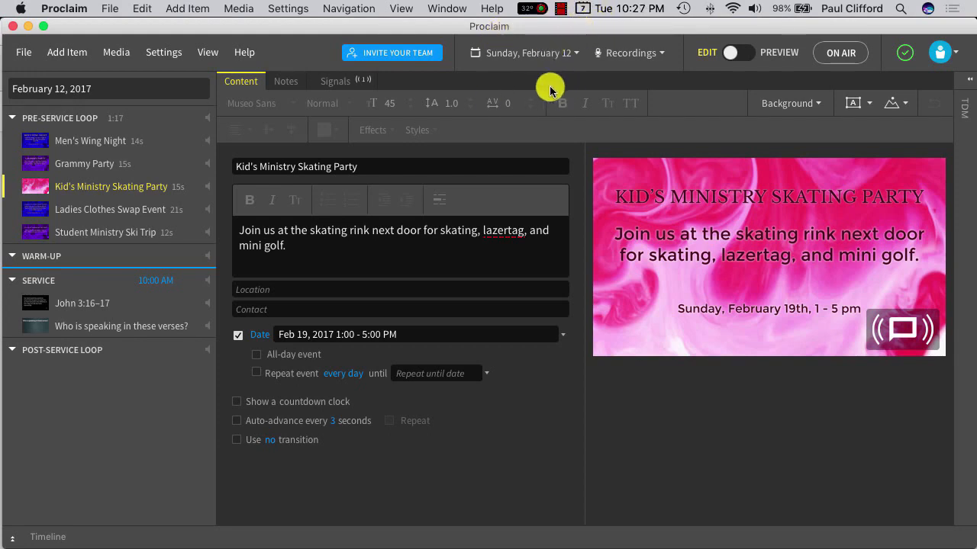
pyautogui.press('super+Tab')
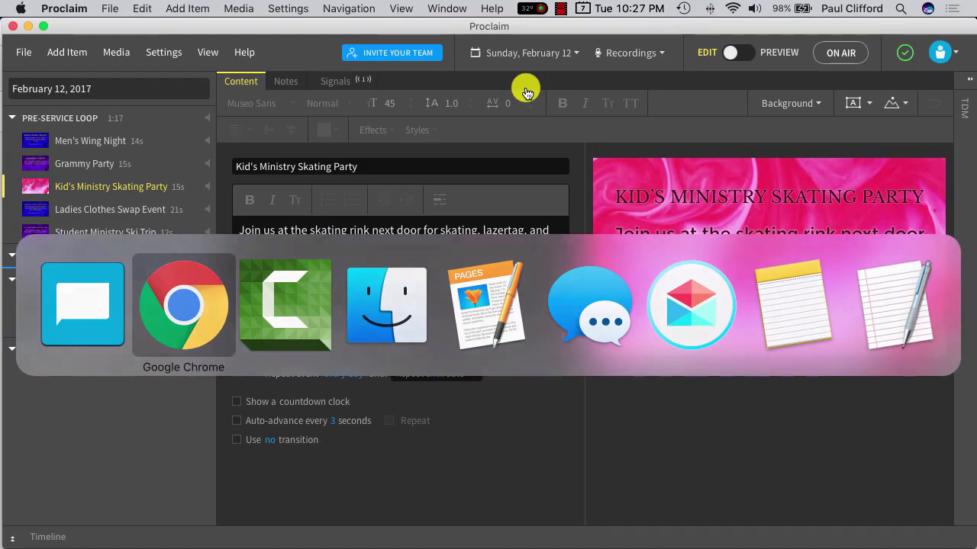
pyautogui.scroll(-1, 389, 319)
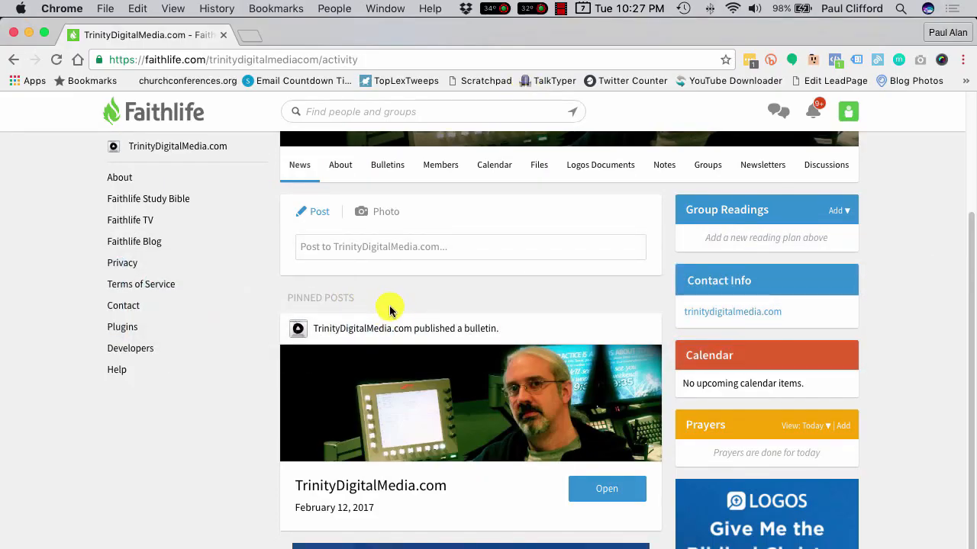
pyautogui.scroll(-3, 387, 313)
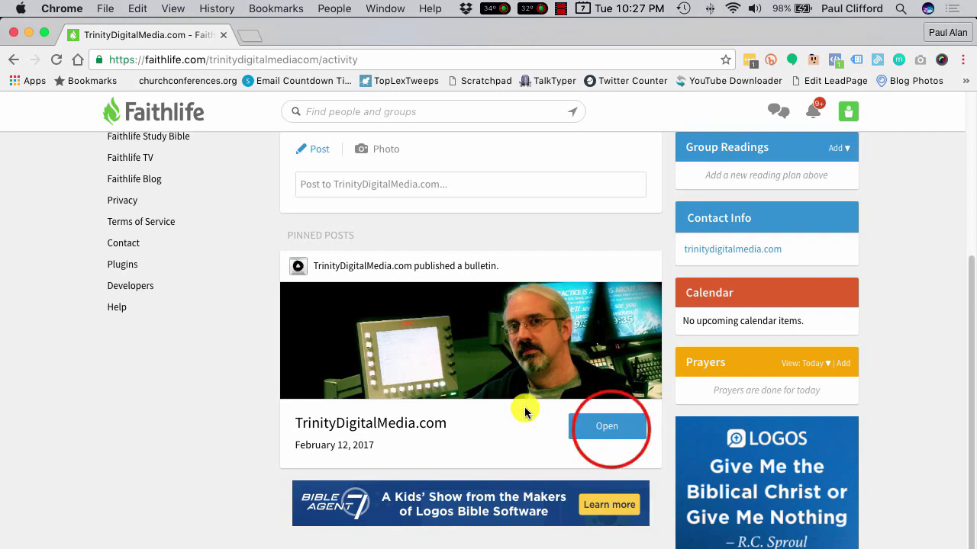
pyautogui.click(610, 431)
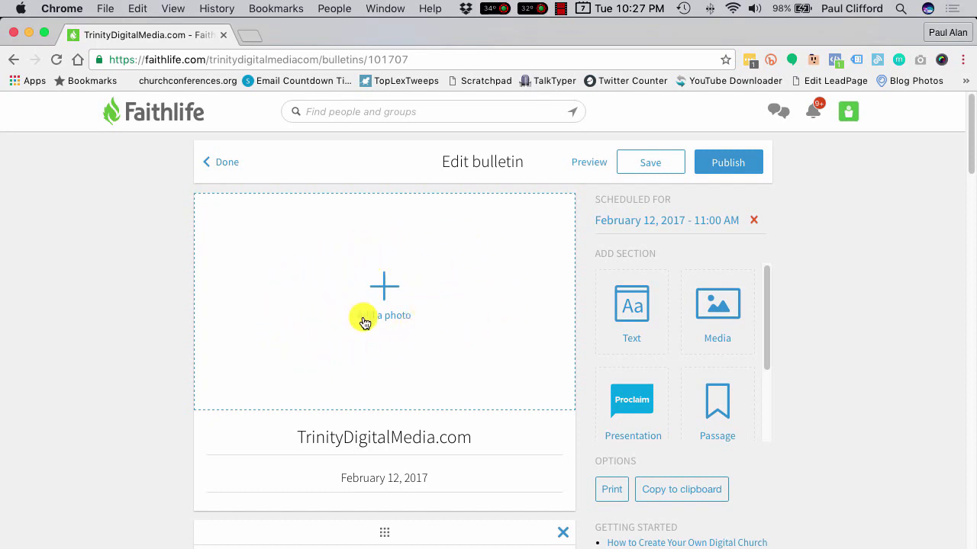
# - Enter "You & me" as the title of the bulletin section above Men's Wing Night
pyautogui.scroll(-1, 383, 327)
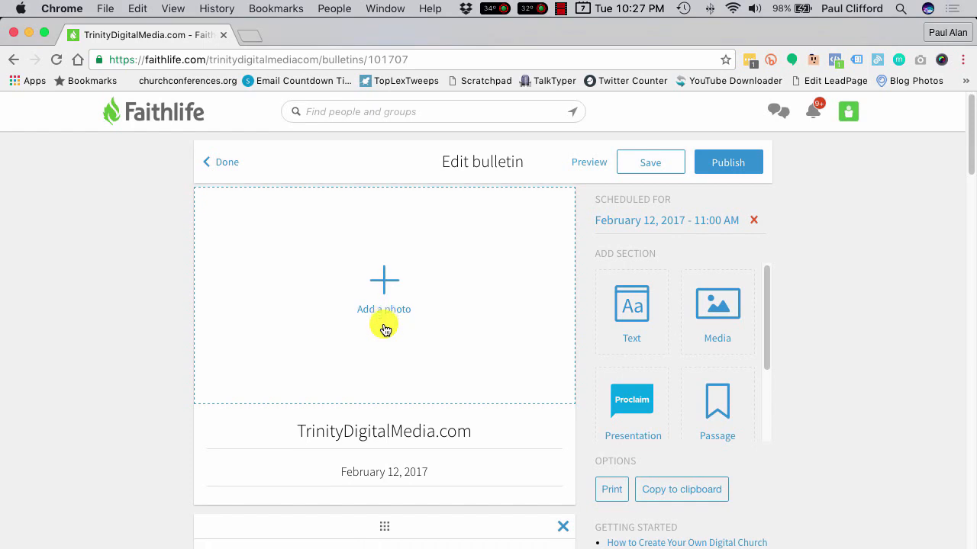
pyautogui.scroll(-3, 385, 267)
pyautogui.scroll(-5, 373, 296)
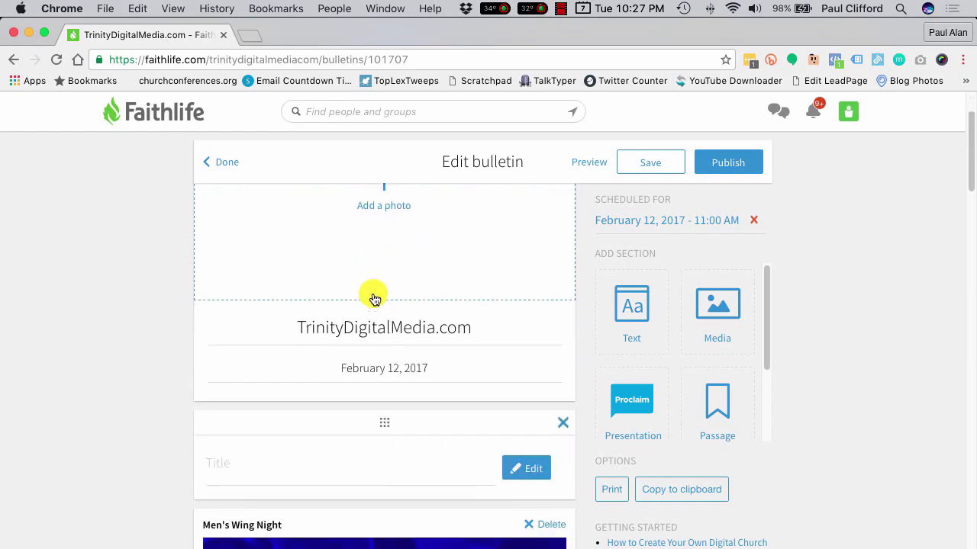
pyautogui.click(271, 324)
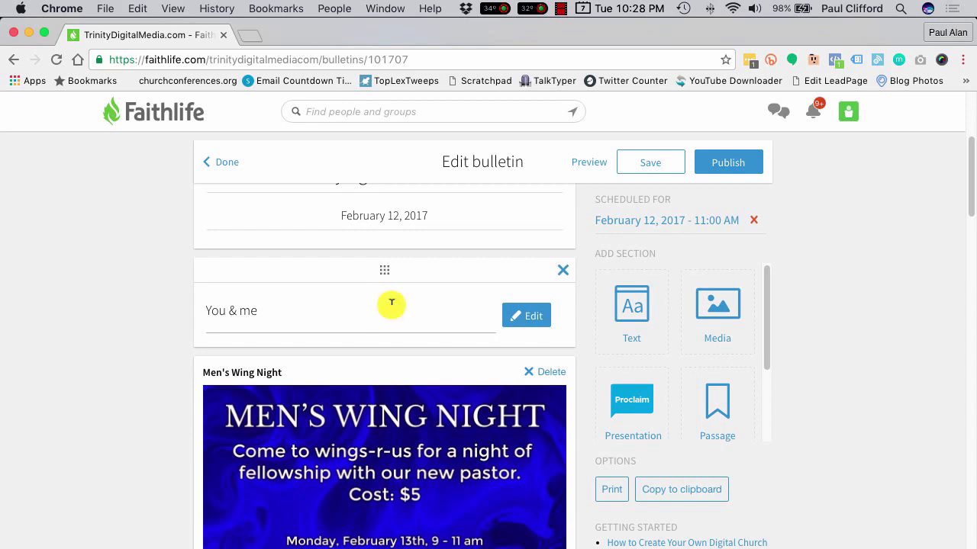
# - Review the announcements, the John 3:16–17 passage and the survey in the bulletin editor
pyautogui.scroll(-5, 398, 375)
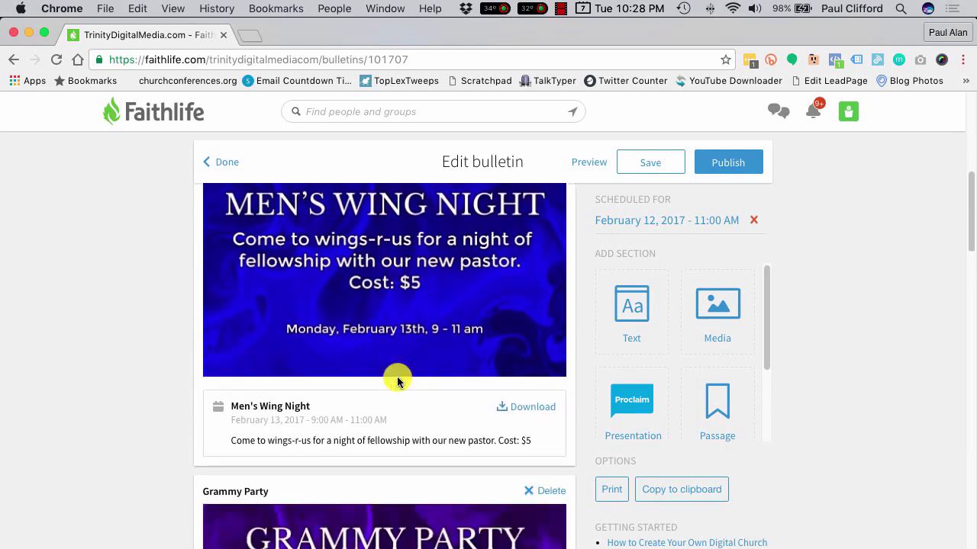
pyautogui.scroll(-6, 397, 381)
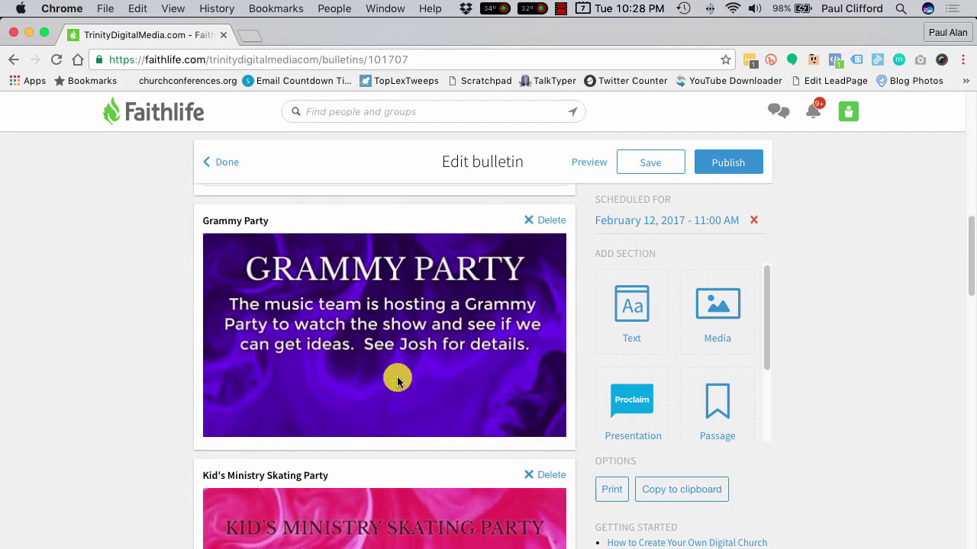
pyautogui.scroll(-10, 398, 381)
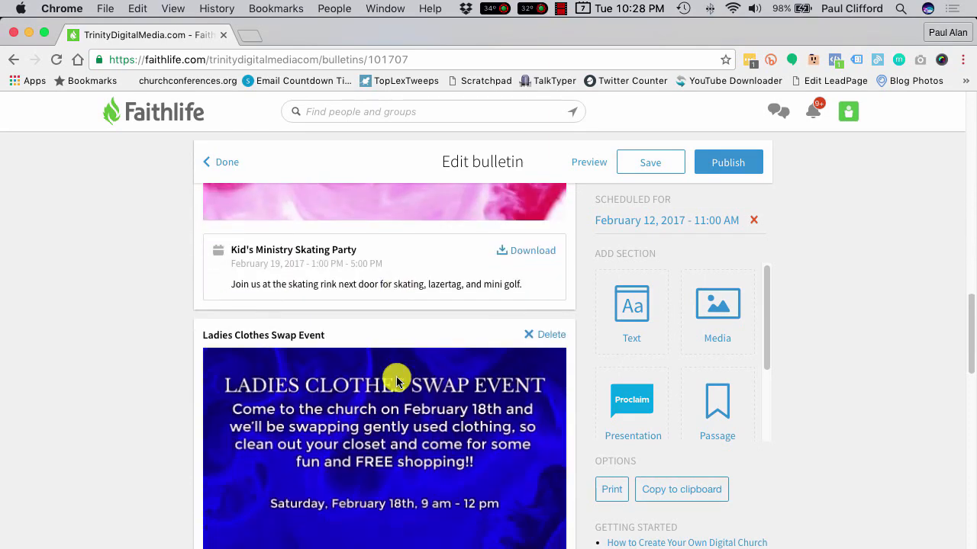
pyautogui.scroll(-15, 396, 381)
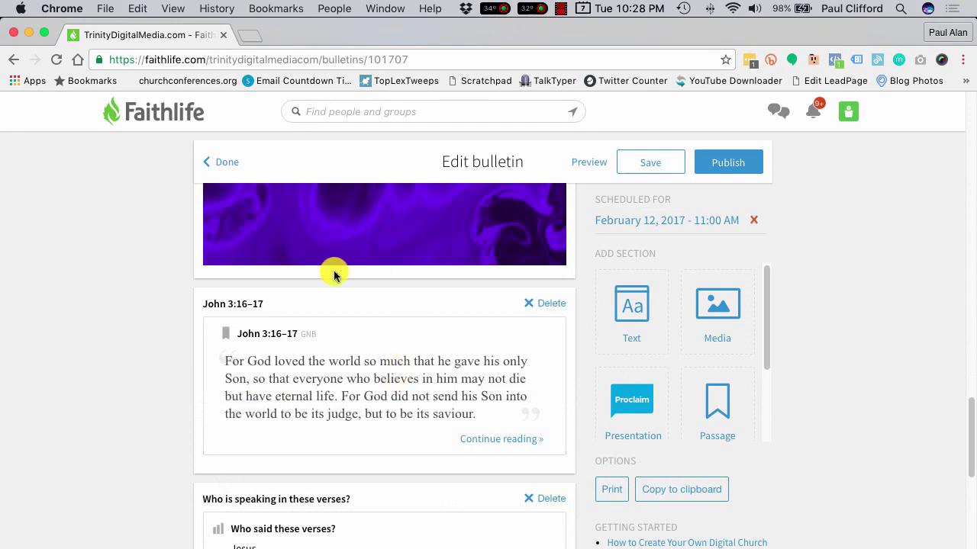
pyautogui.scroll(-1, 353, 225)
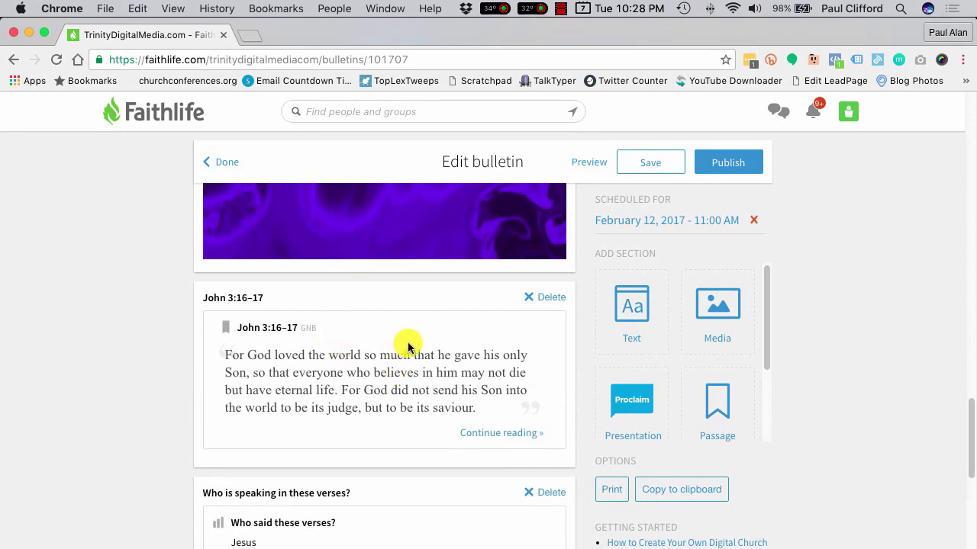
pyautogui.scroll(-2, 408, 348)
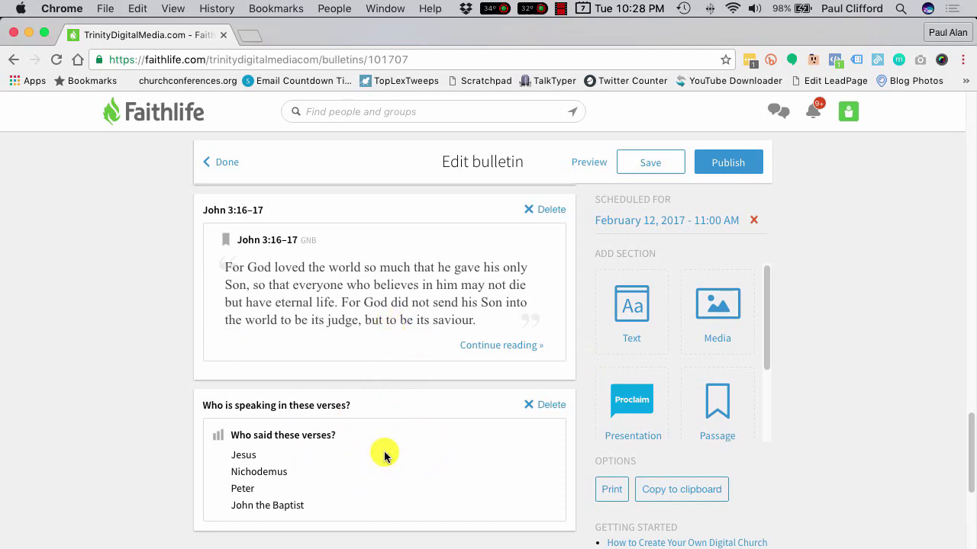
# - Examine the survey on who said the John 3:16–17 verses and the connection card below it
pyautogui.scroll(-1, 374, 439)
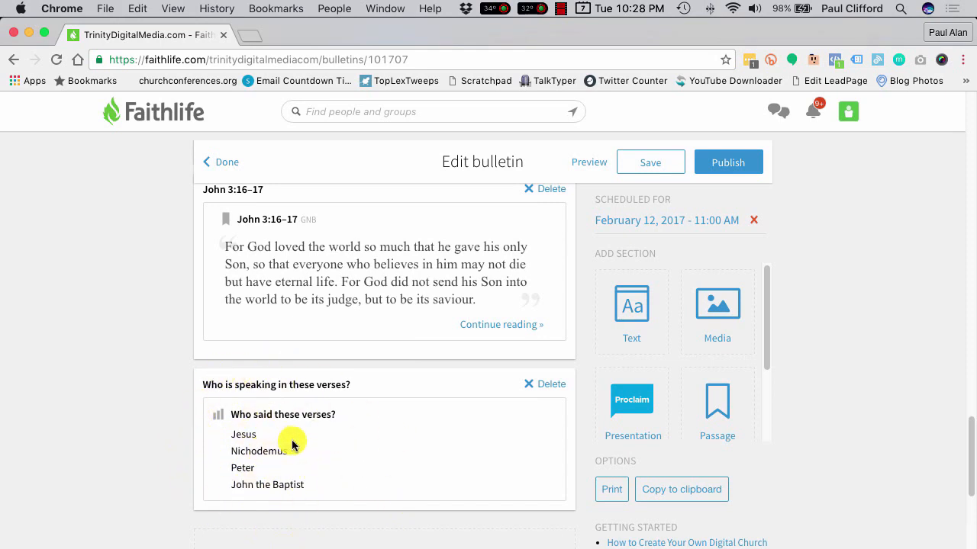
pyautogui.scroll(-1, 292, 446)
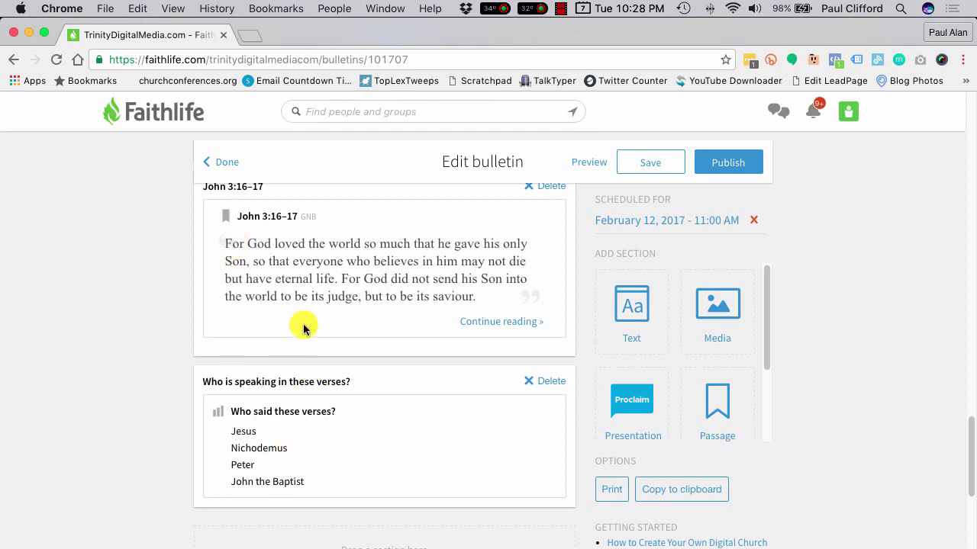
pyautogui.scroll(-1, 299, 319)
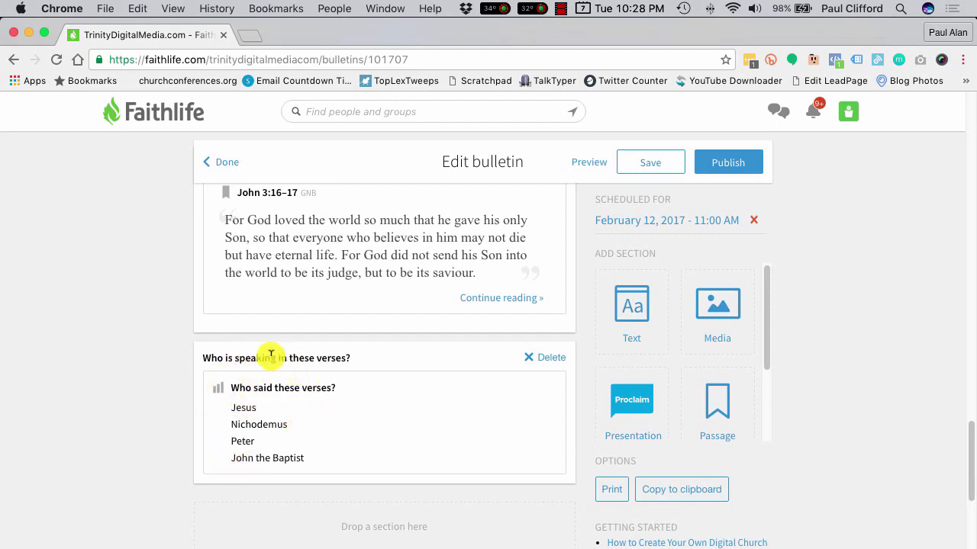
pyautogui.scroll(-1, 341, 460)
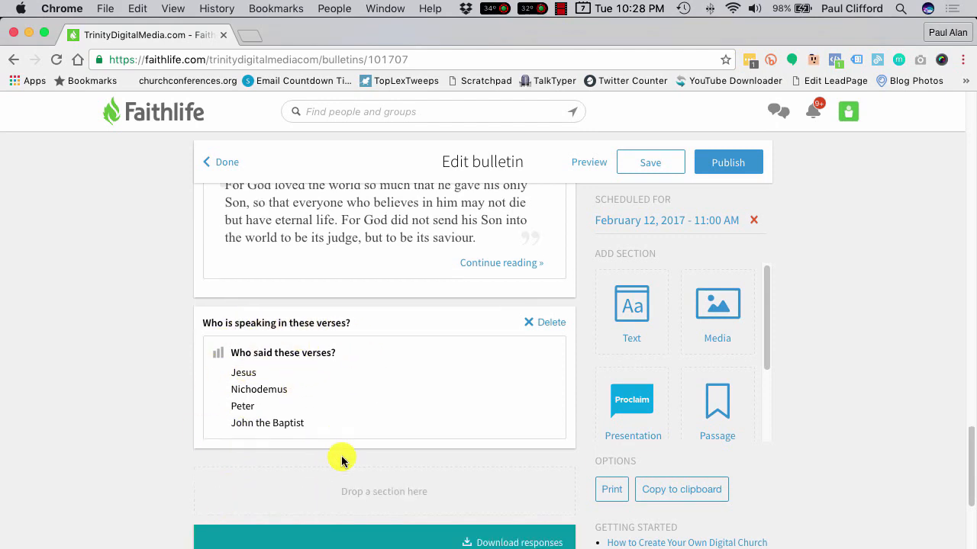
pyautogui.scroll(-3, 341, 460)
pyautogui.scroll(-3, 341, 460)
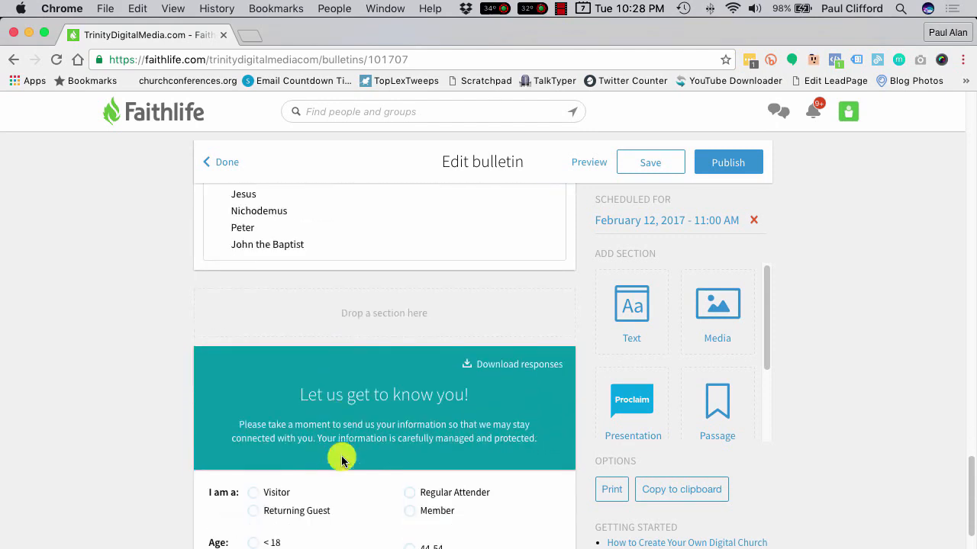
# - Add a media section below the verse survey and remove it again
pyautogui.scroll(6, 349, 393)
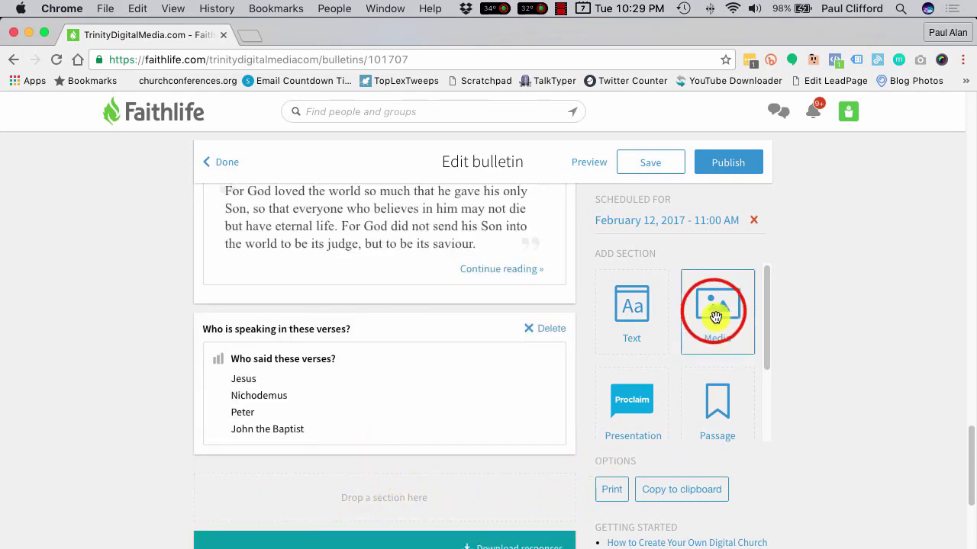
pyautogui.moveTo(715, 306); pyautogui.dragTo(313, 504)
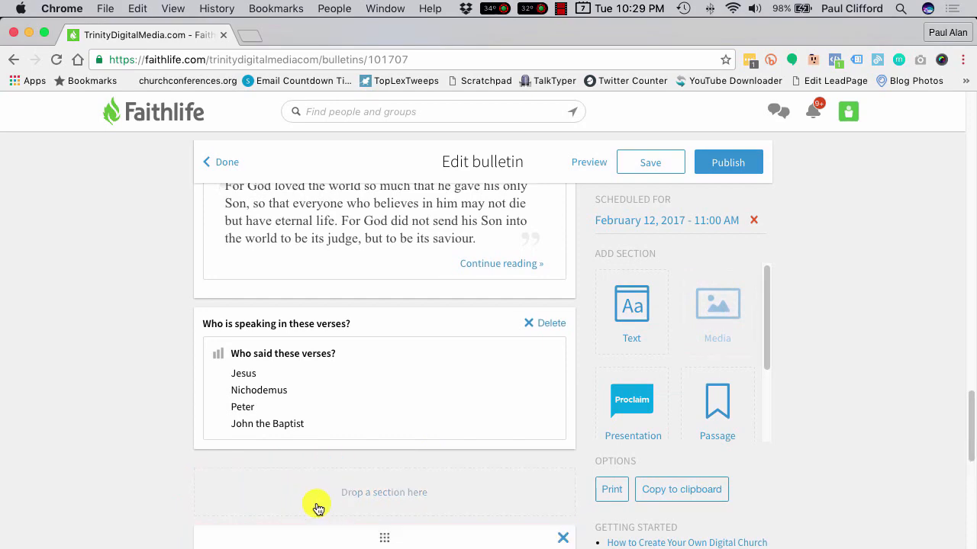
pyautogui.click(562, 305)
# - Fill in the connection card as Visitor, age 35-44, heard about the church through Web, and send the card
pyautogui.scroll(-6, 484, 314)
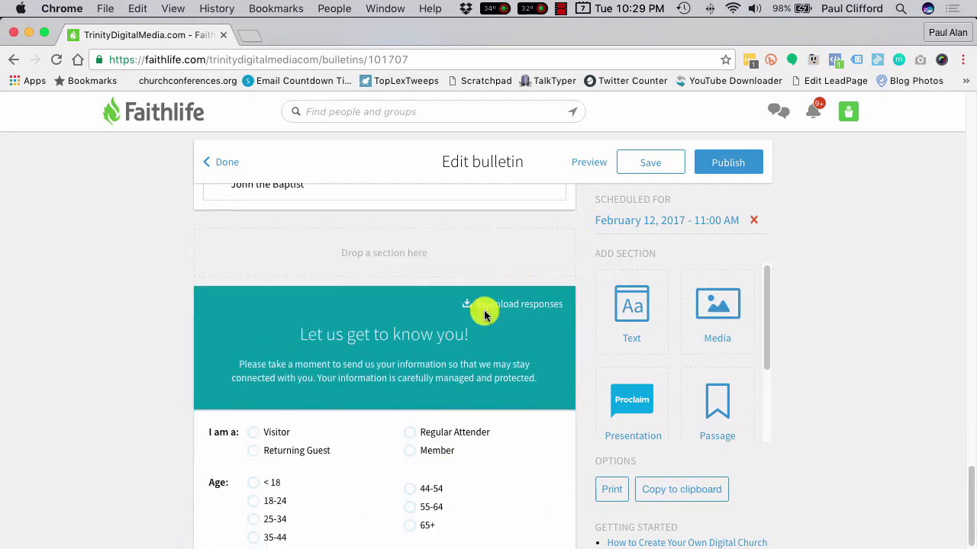
pyautogui.scroll(-5, 370, 414)
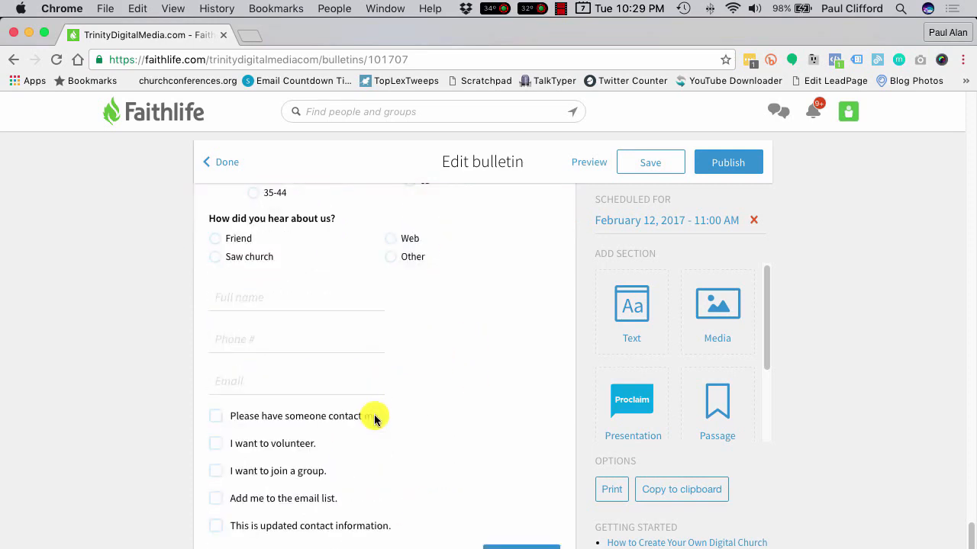
pyautogui.scroll(7, 374, 420)
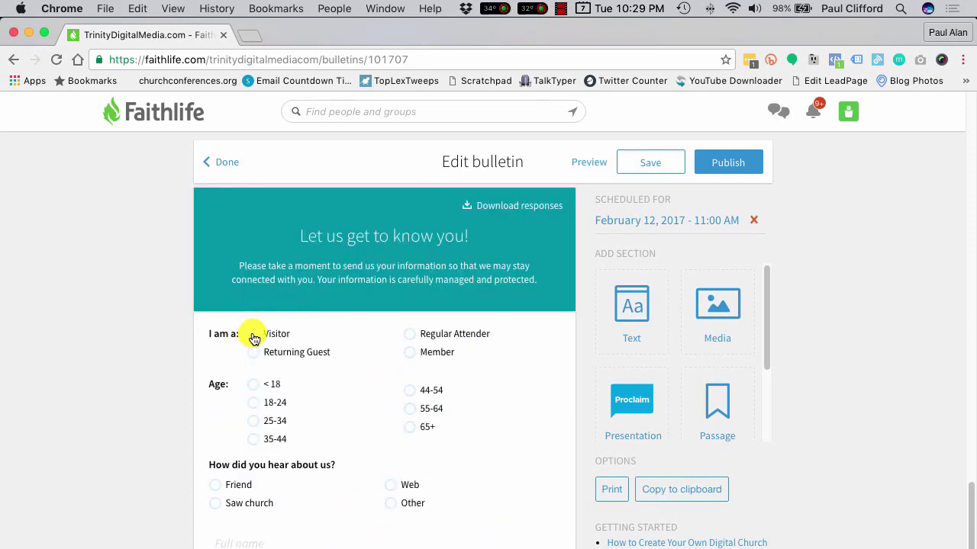
pyautogui.click(254, 338)
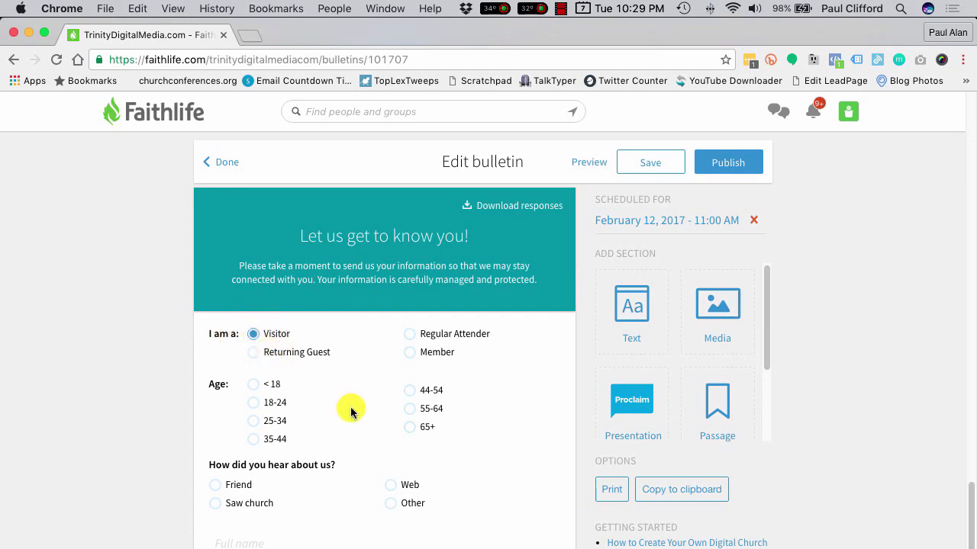
pyautogui.click(254, 440)
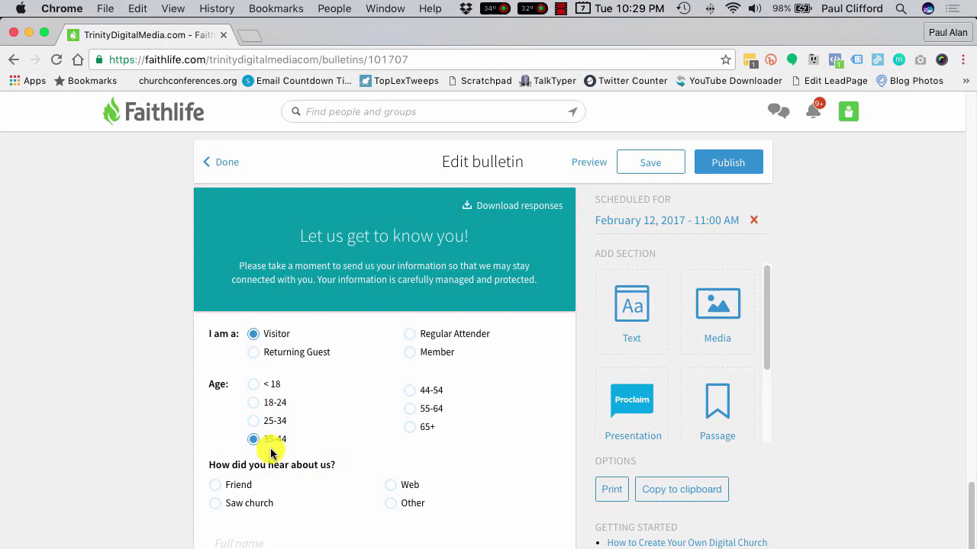
pyautogui.scroll(-3, 284, 457)
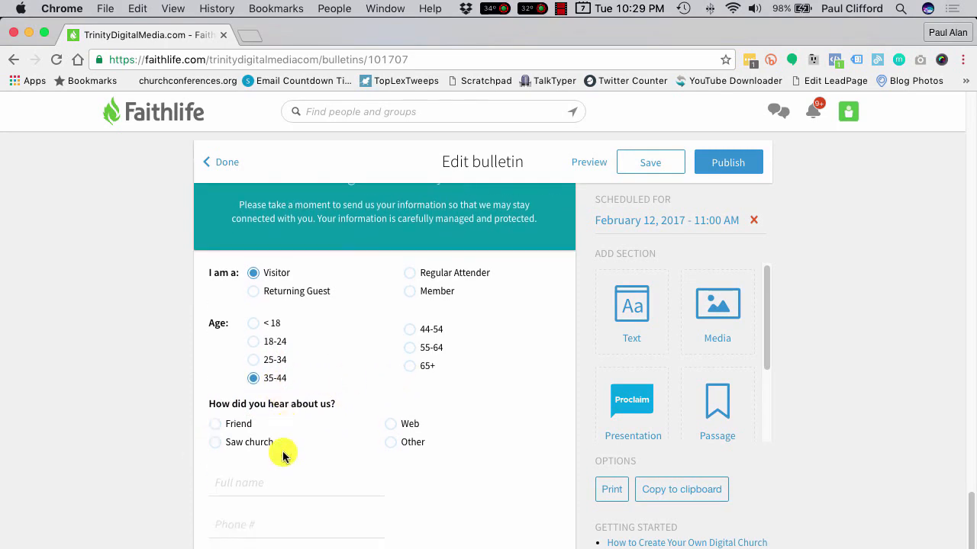
pyautogui.click(399, 373)
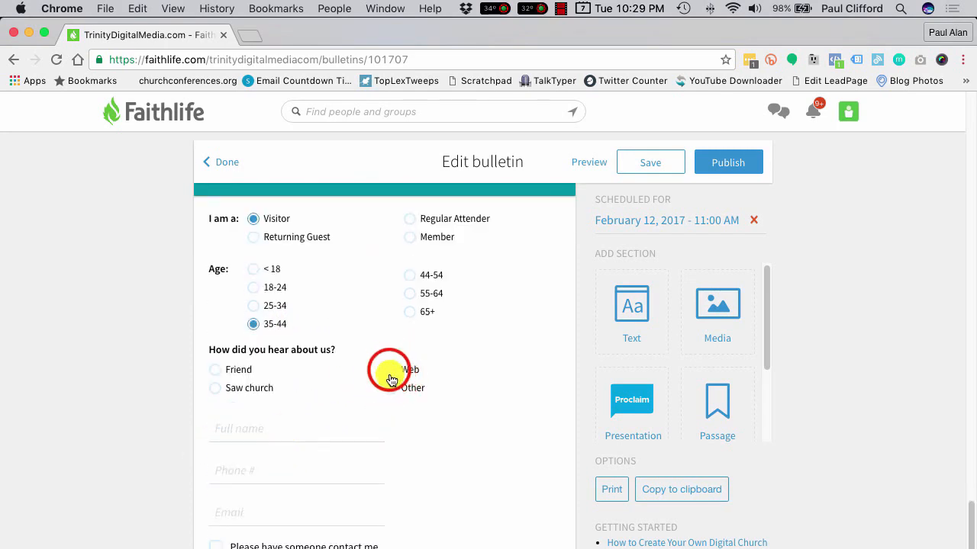
pyautogui.click(389, 371)
pyautogui.scroll(-1, 279, 428)
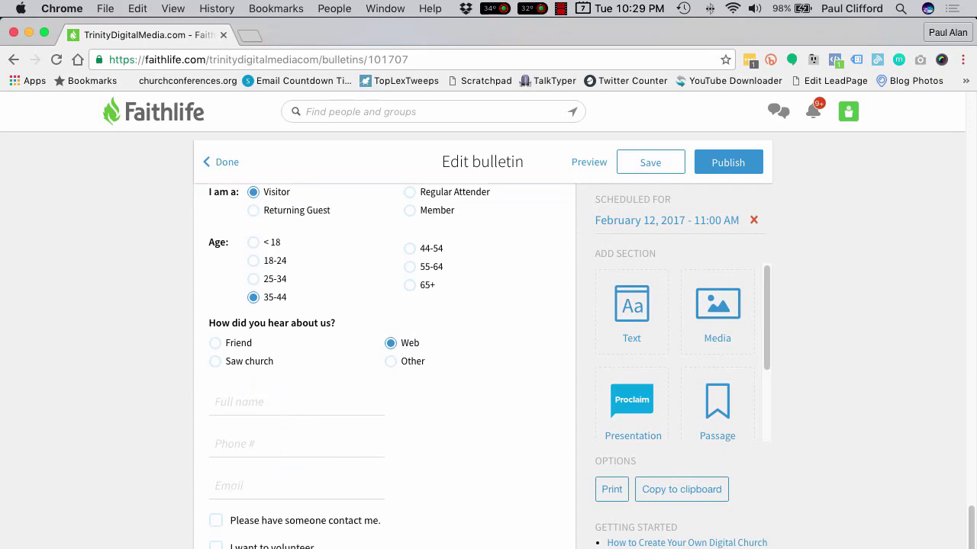
pyautogui.scroll(-3, 344, 397)
pyautogui.click(525, 544)
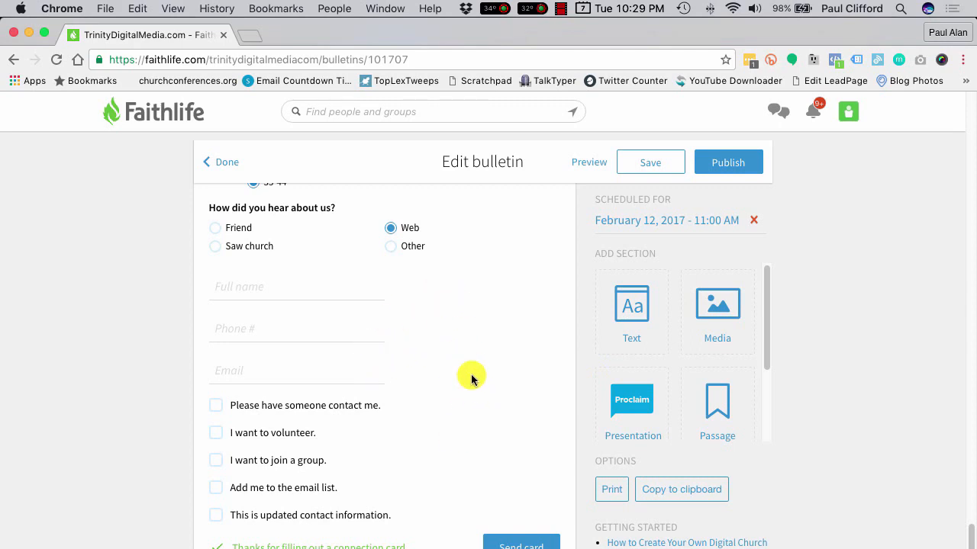
# - Download the responses of the "Let us get to know you!" connection card
pyautogui.scroll(2, 485, 347)
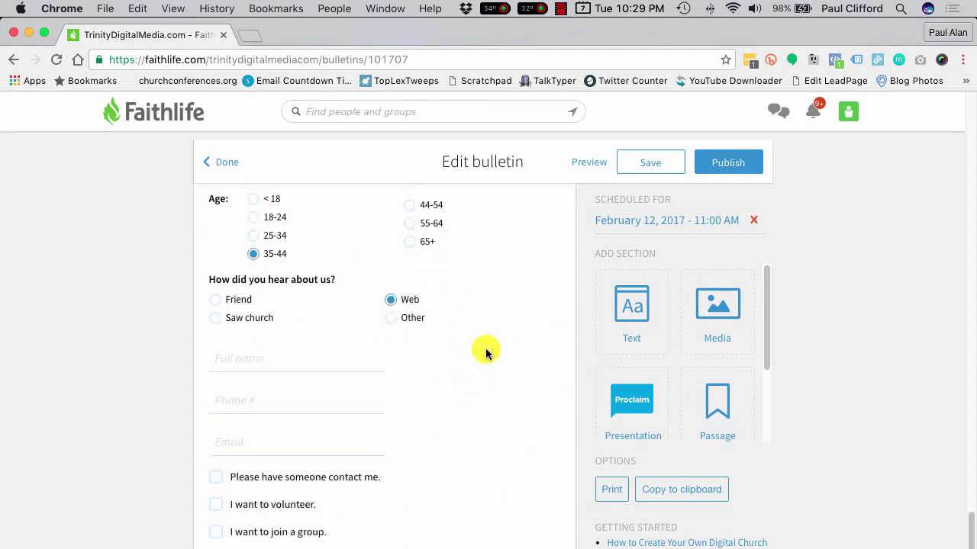
pyautogui.scroll(5, 485, 353)
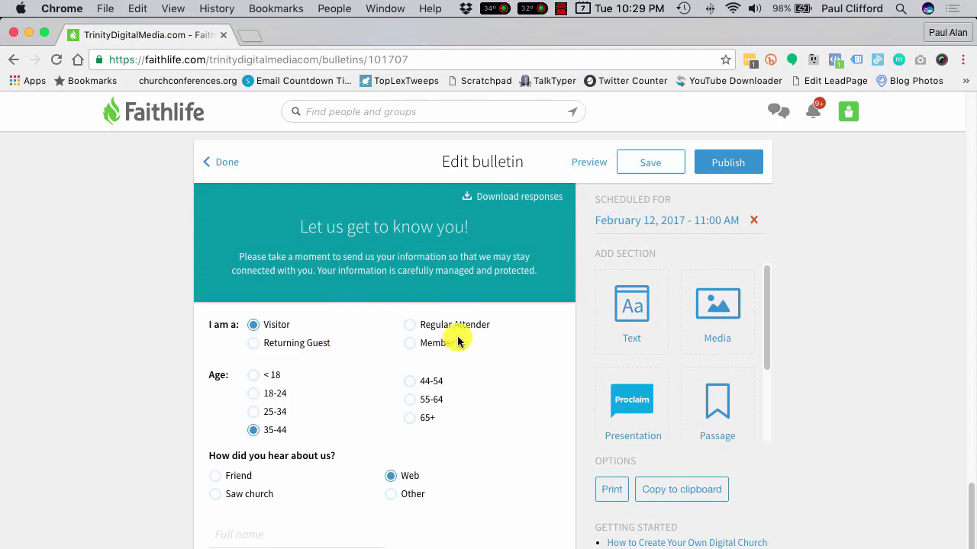
pyautogui.click(484, 199)
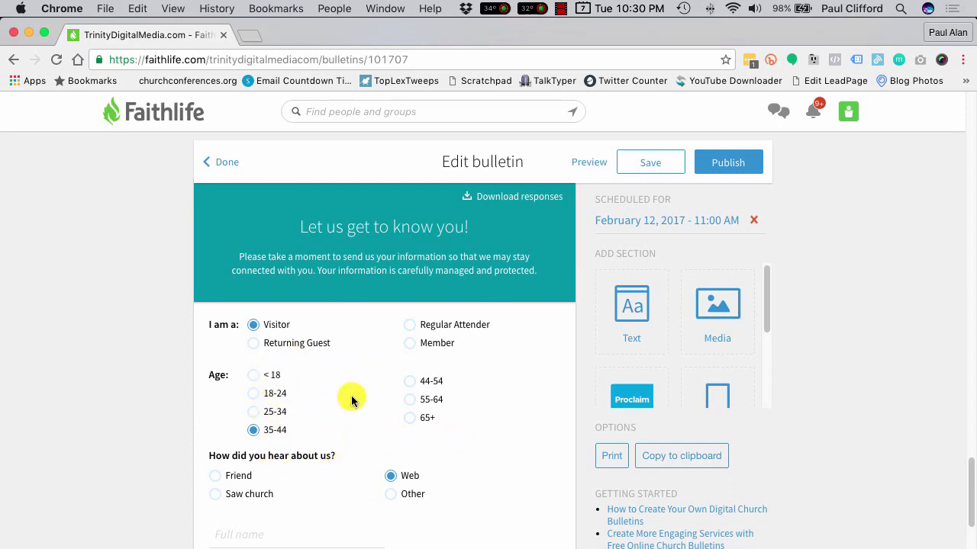
# - Check the connection card and announcements once more and publish the February 12, 2017 bulletin
pyautogui.scroll(-3, 348, 397)
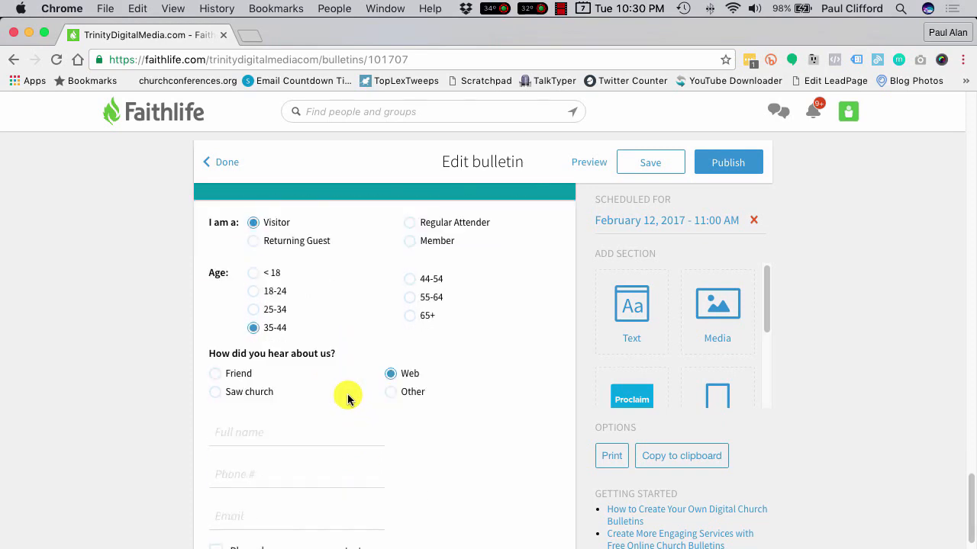
pyautogui.scroll(-3, 347, 395)
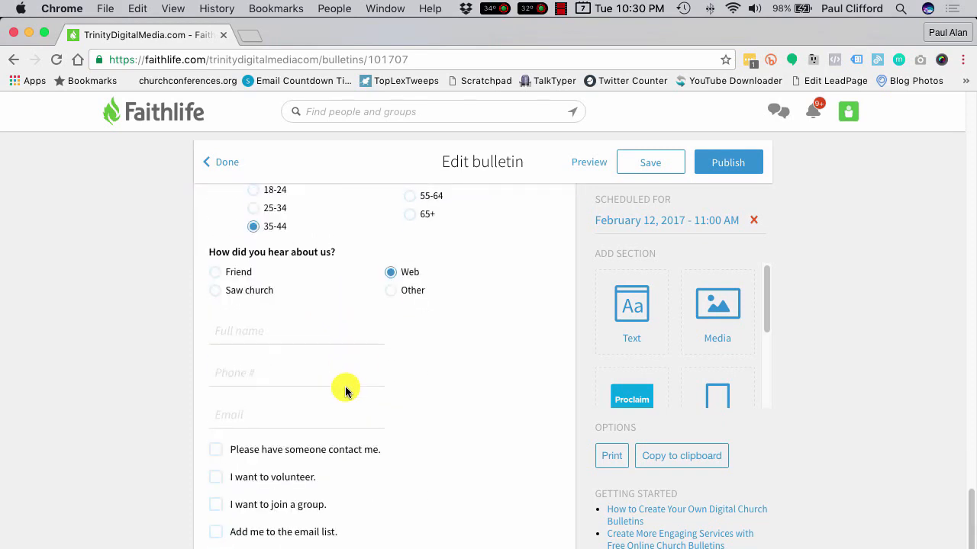
pyautogui.scroll(-2, 344, 382)
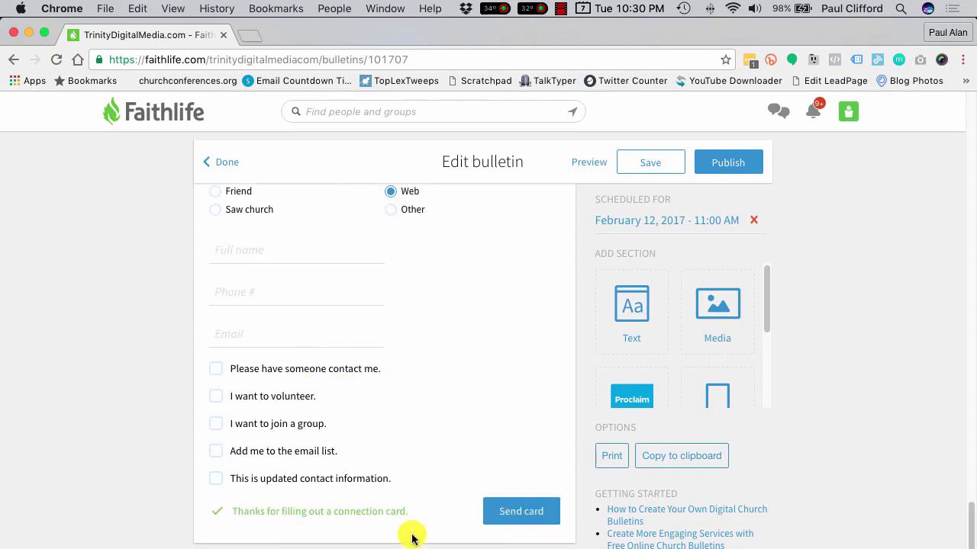
pyautogui.scroll(5, 410, 382)
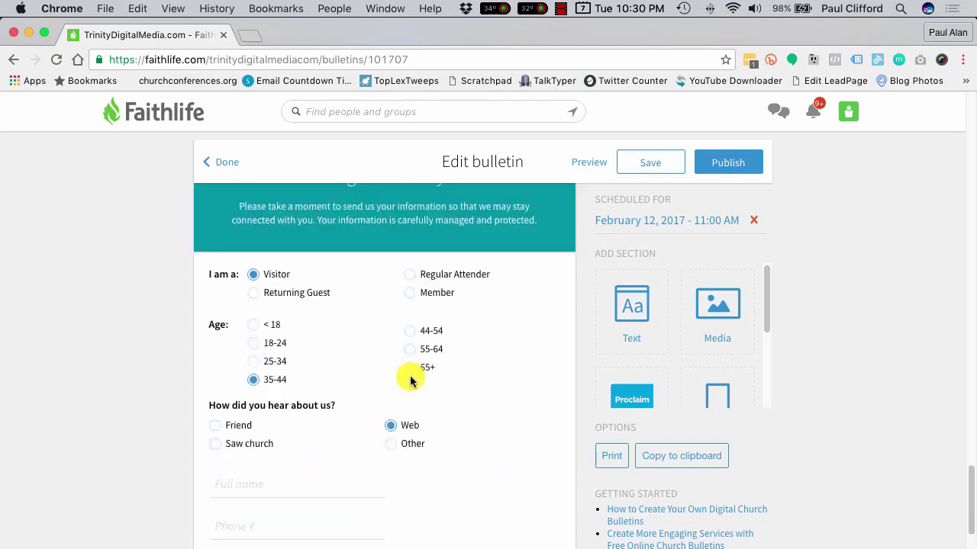
pyautogui.scroll(-10, 495, 410)
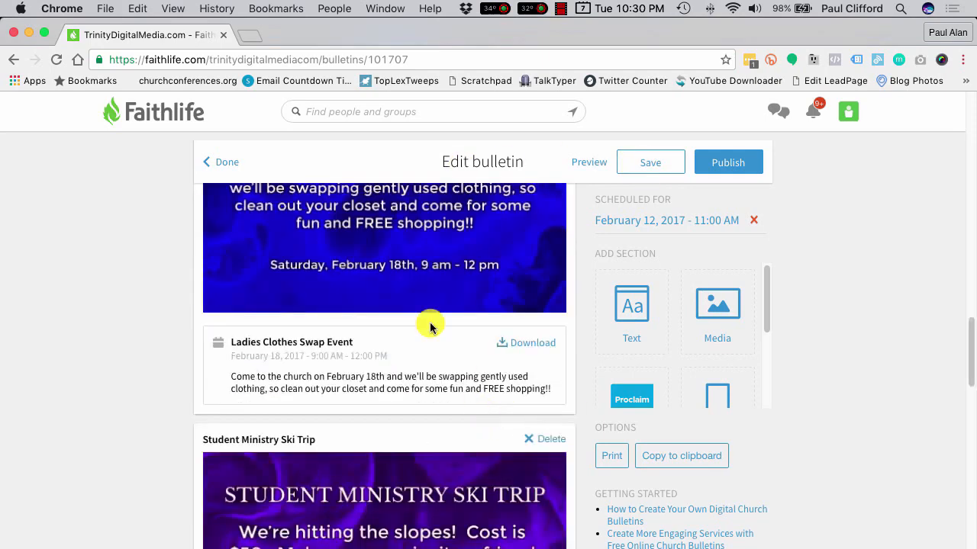
pyautogui.scroll(15, 305, 363)
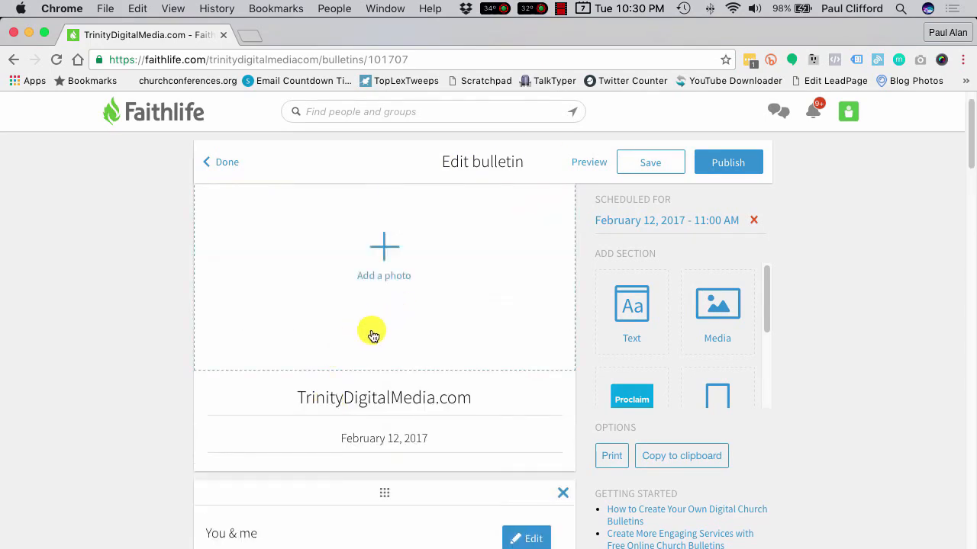
pyautogui.click(714, 165)
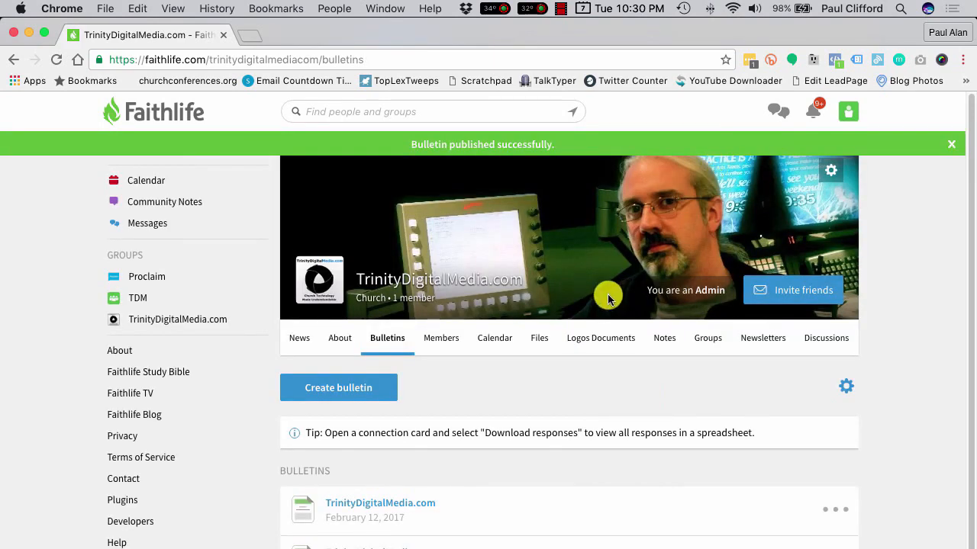
# - Open the published February 12, 2017 bulletin and review its announcements, the John 3:16–17 passage and the survey
pyautogui.scroll(-1, 517, 328)
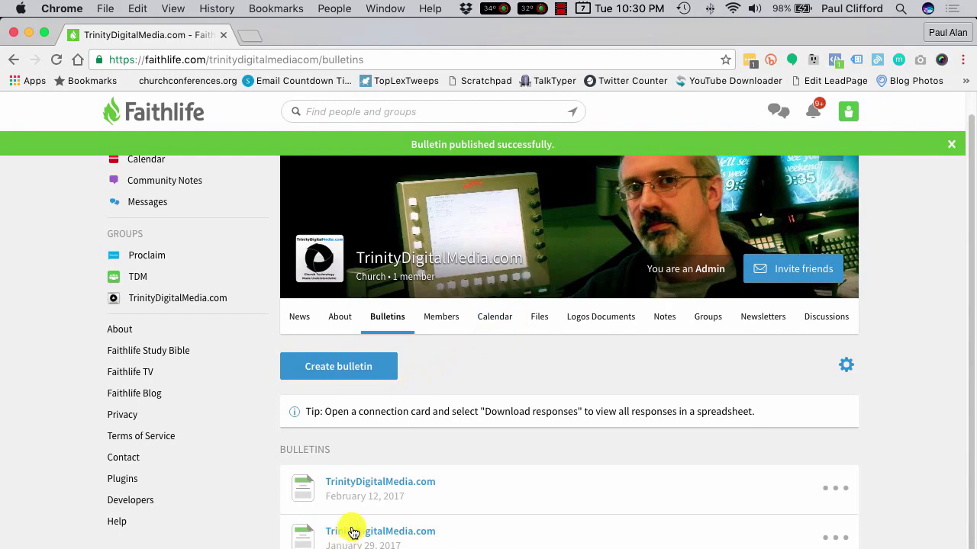
pyautogui.click(372, 483)
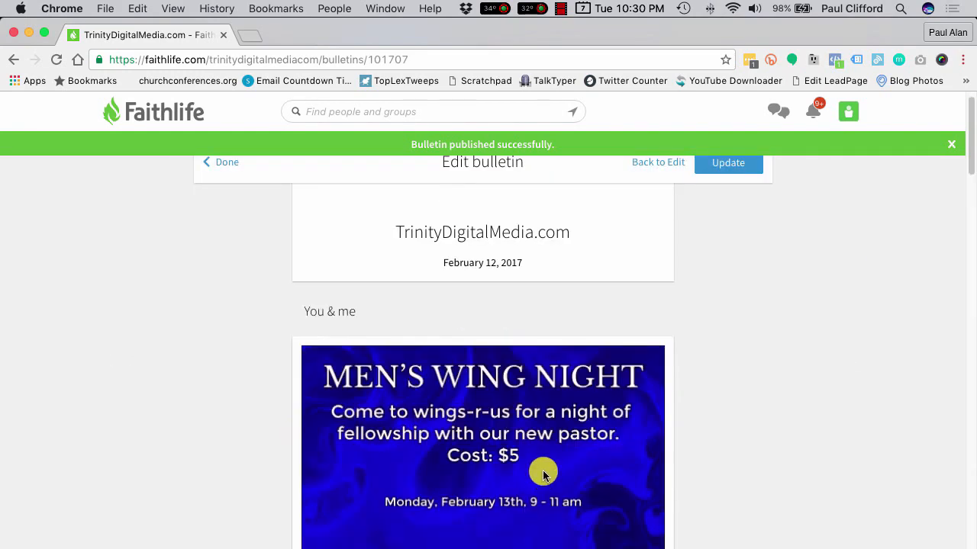
pyautogui.scroll(-10, 543, 474)
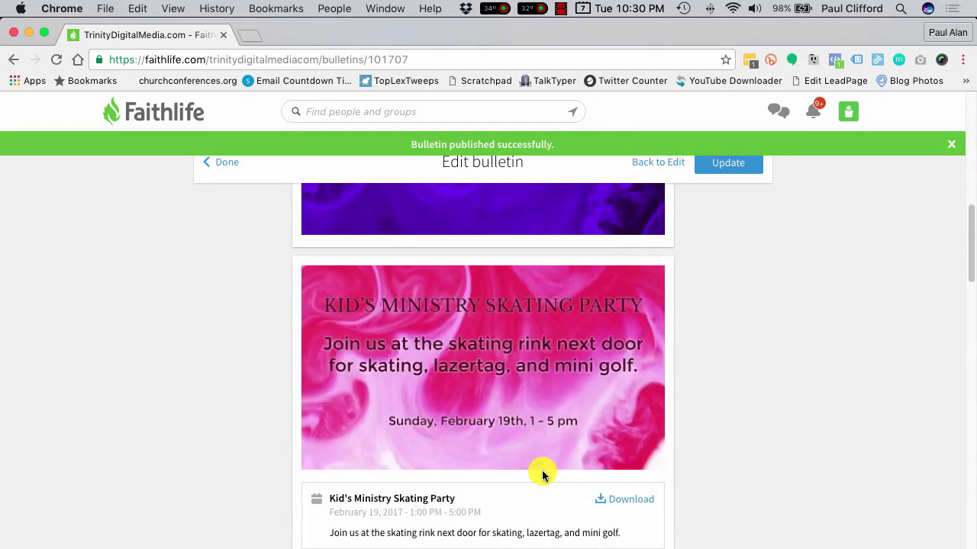
pyautogui.scroll(-8, 543, 474)
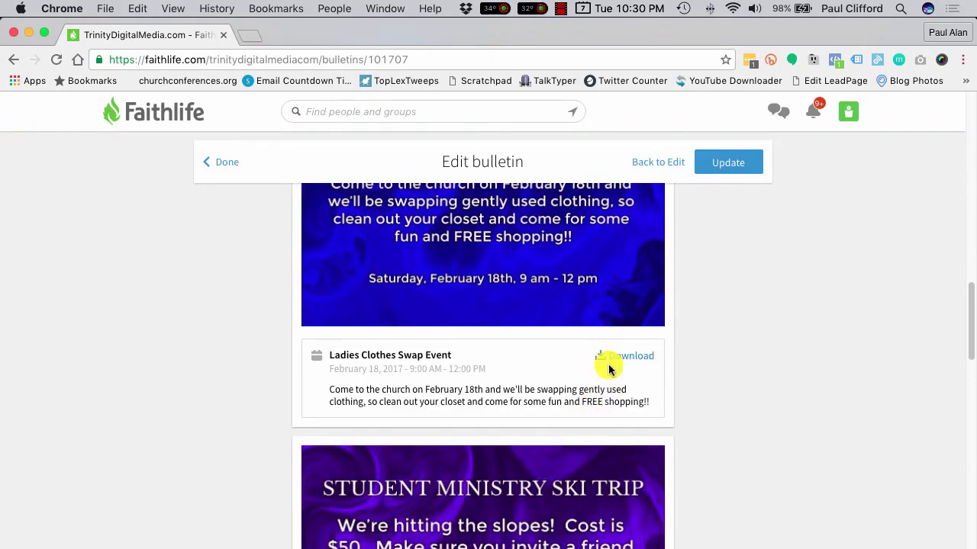
pyautogui.scroll(-7, 595, 389)
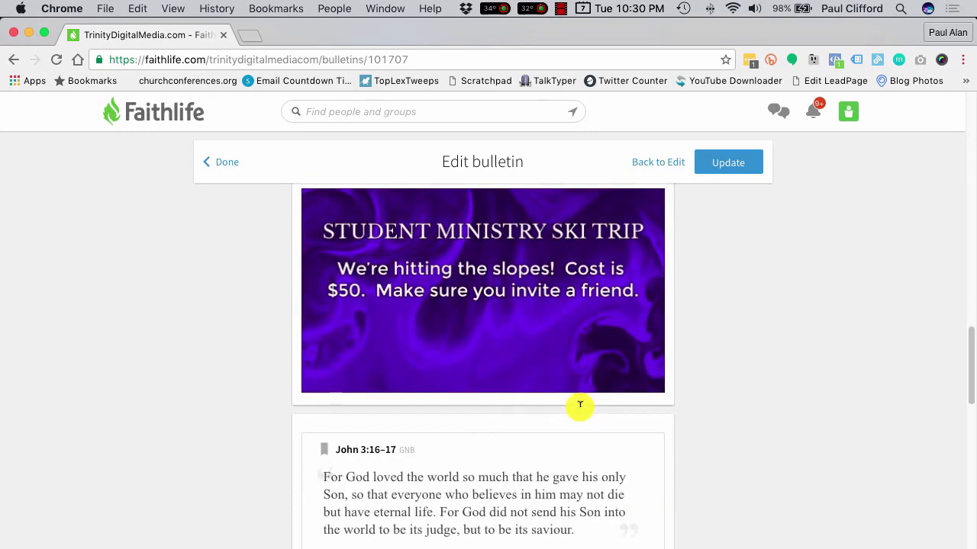
pyautogui.scroll(-6, 580, 405)
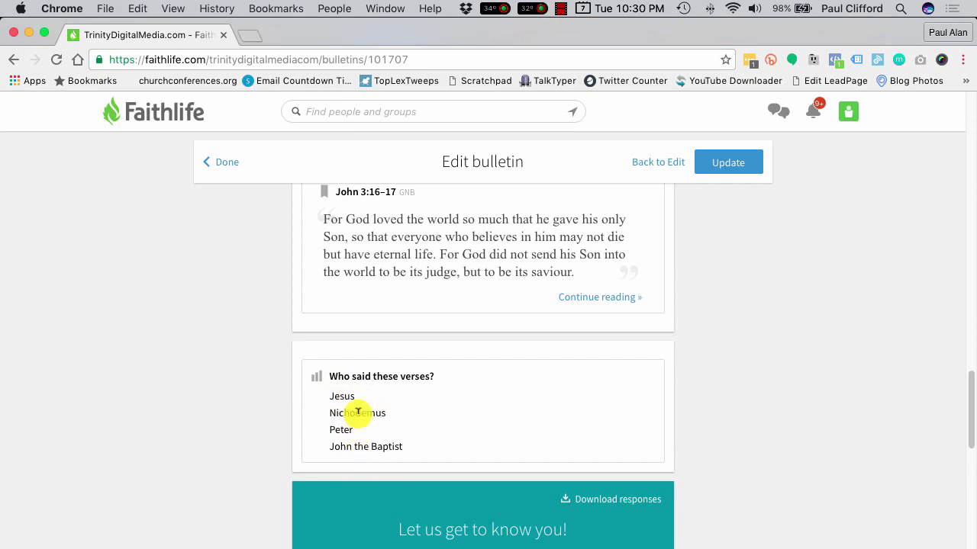
# - Try to answer the "Who said these verses?" survey with Jesus in the published bulletin
pyautogui.scroll(2, 371, 401)
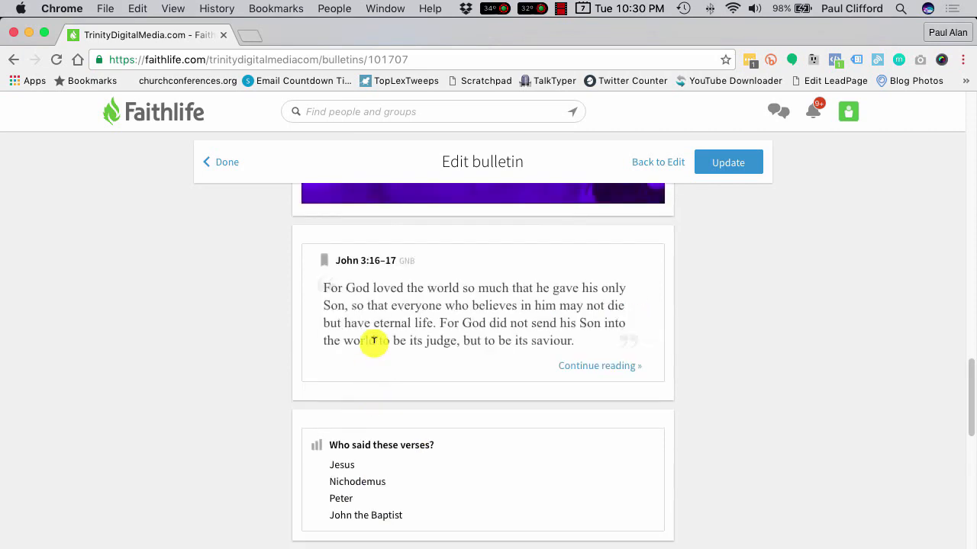
pyautogui.click(341, 464)
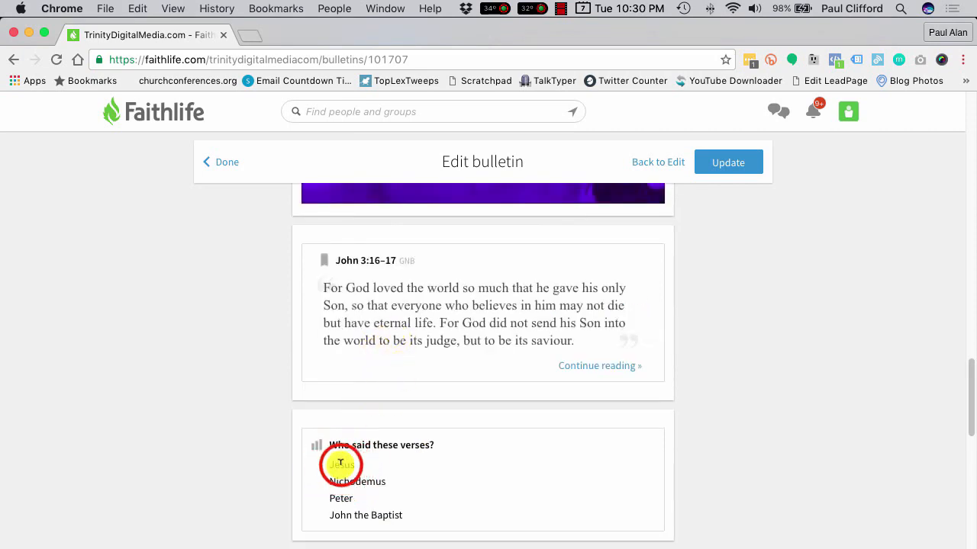
pyautogui.click(318, 448)
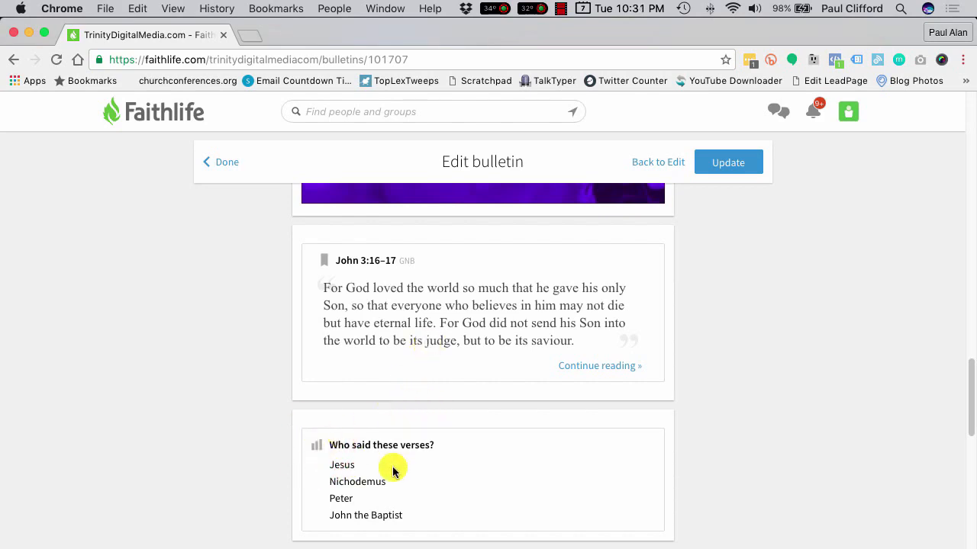
# - Switch to Proclaim and bring up the "Who is speaking in these verses?" survey slide in preview mode
pyautogui.press('super+Tab')
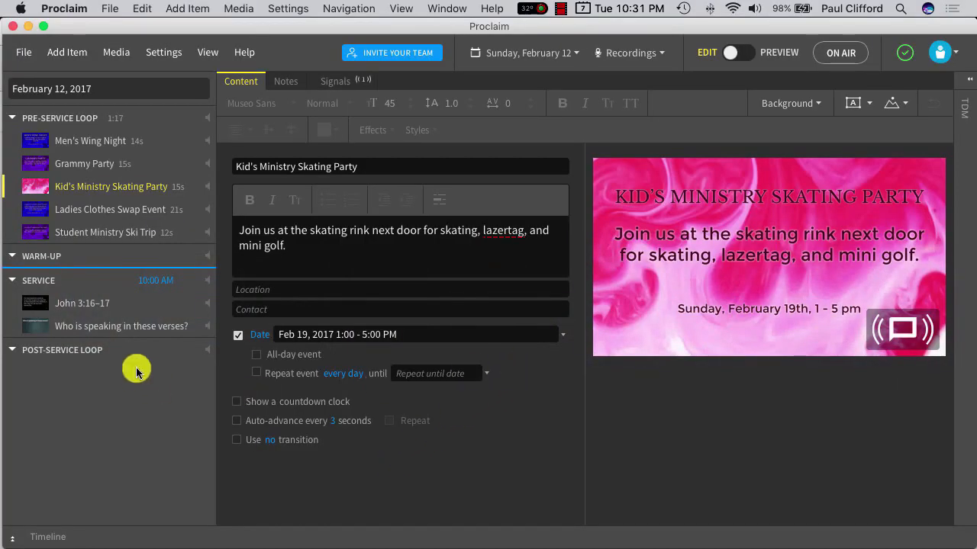
pyautogui.click(98, 329)
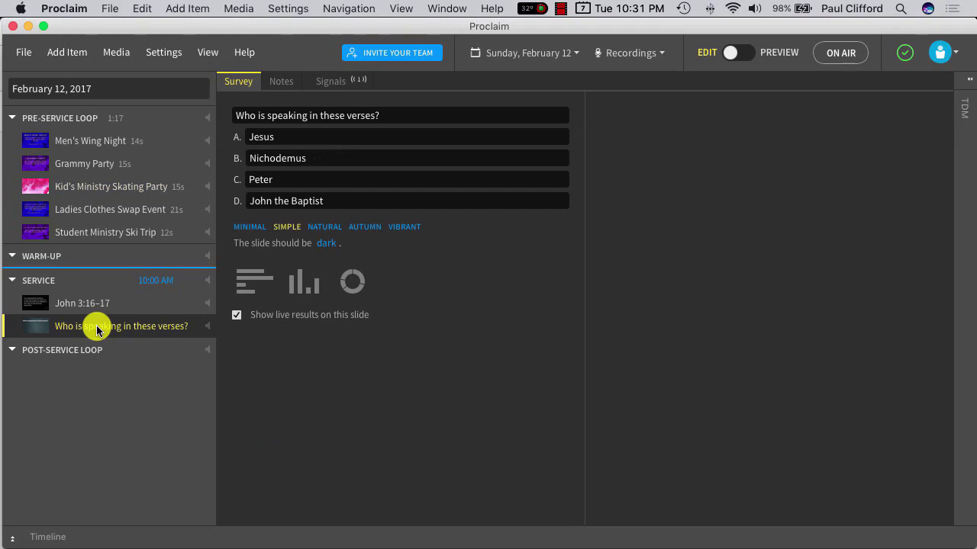
pyautogui.click(717, 58)
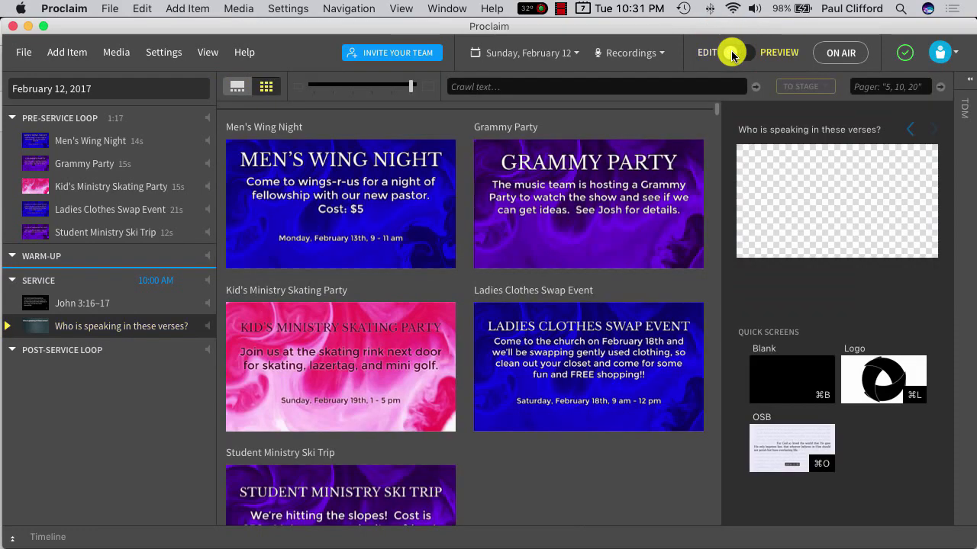
pyautogui.click(96, 334)
pyautogui.click(96, 337)
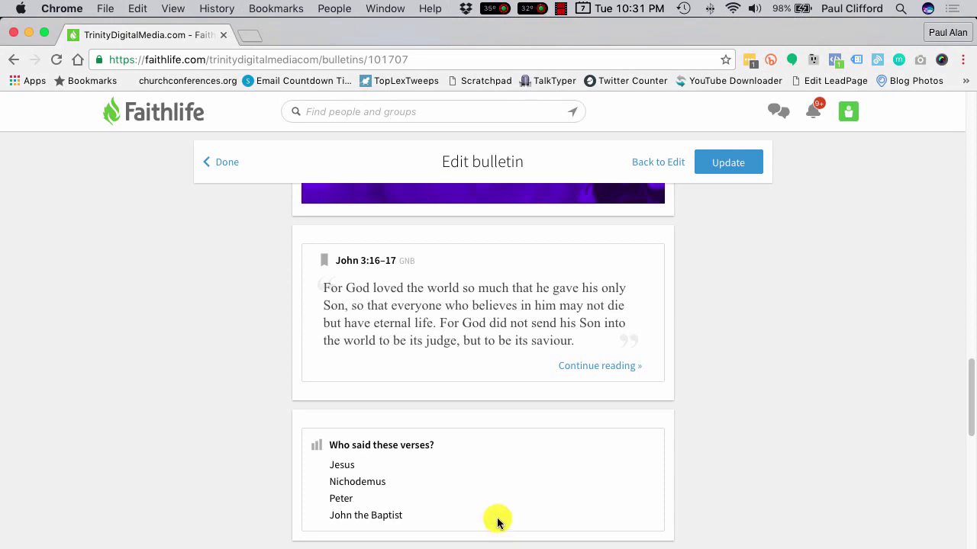
# - Return to the Faithlife bulletin in Chrome, update it, and reopen the February 12, 2017 bulletin at its "Who said these verses?" survey
pyautogui.scroll(-3, 497, 519)
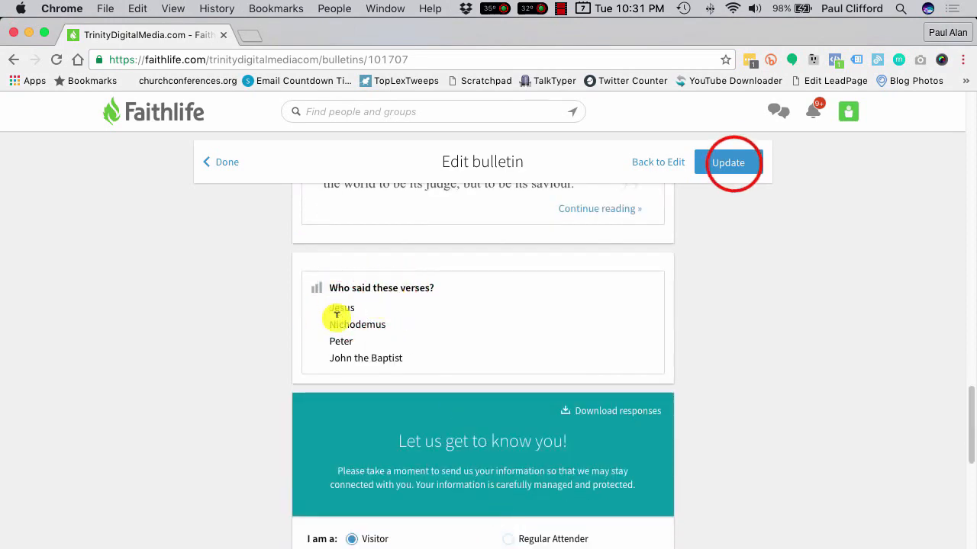
pyautogui.click(729, 163)
pyautogui.scroll(-1, 350, 260)
pyautogui.click(220, 162)
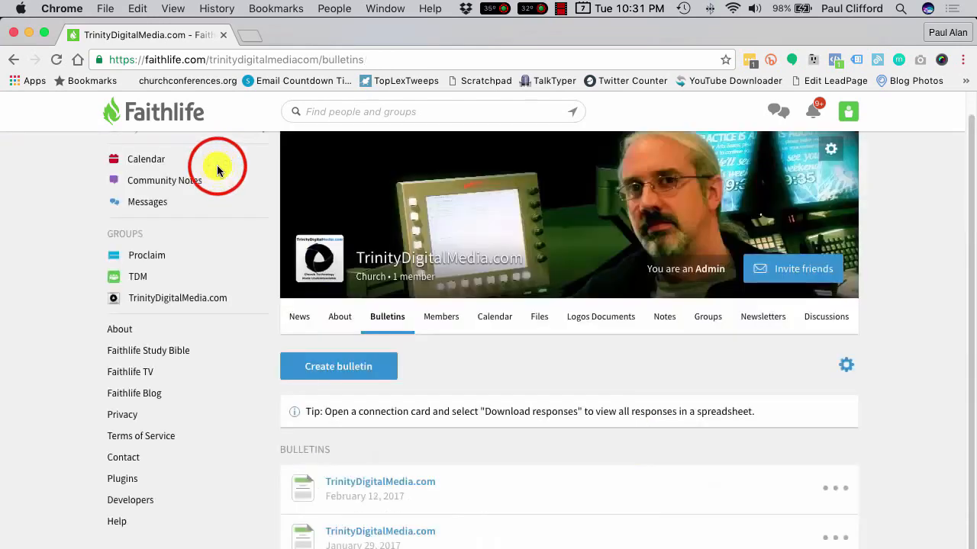
pyautogui.click(839, 492)
pyautogui.click(399, 482)
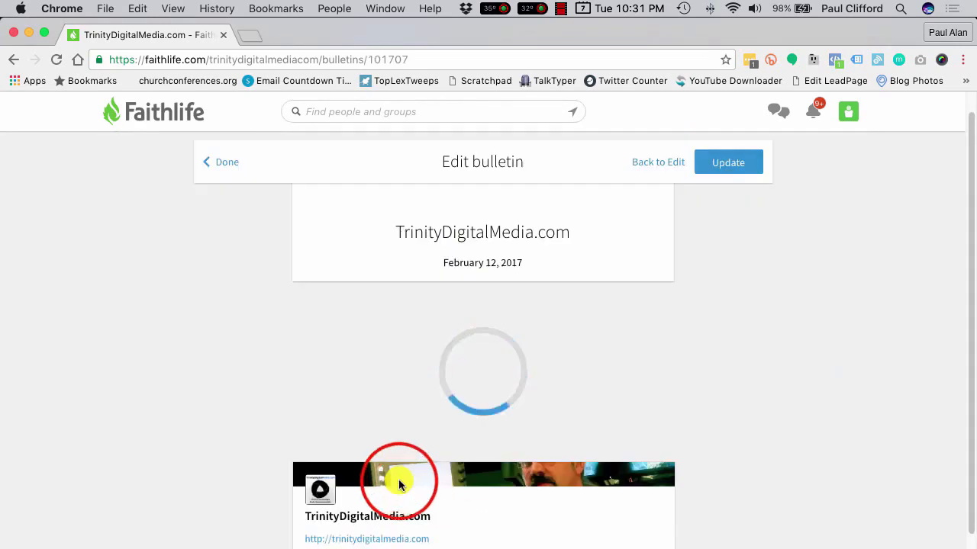
pyautogui.scroll(-20, 399, 482)
pyautogui.scroll(5, 399, 482)
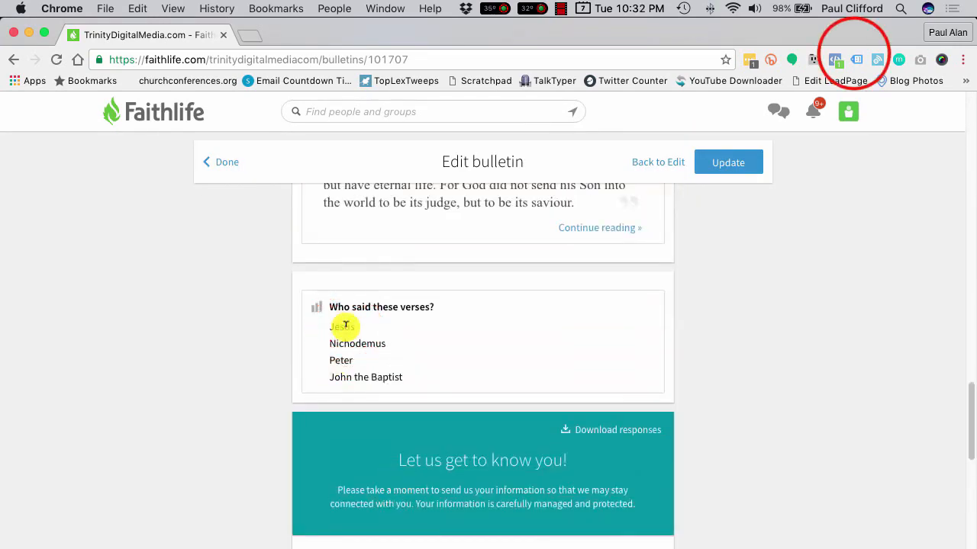
# - Put the Proclaim presentation on air and show the "Who is speaking in these verses?" survey slide live
pyautogui.press('super+Tab')
pyautogui.click(130, 329)
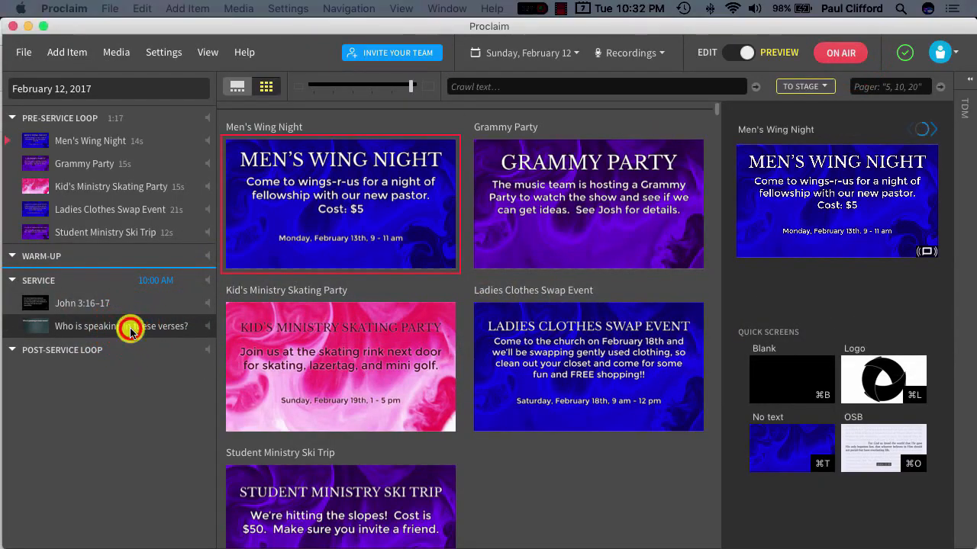
pyautogui.click(50, 326)
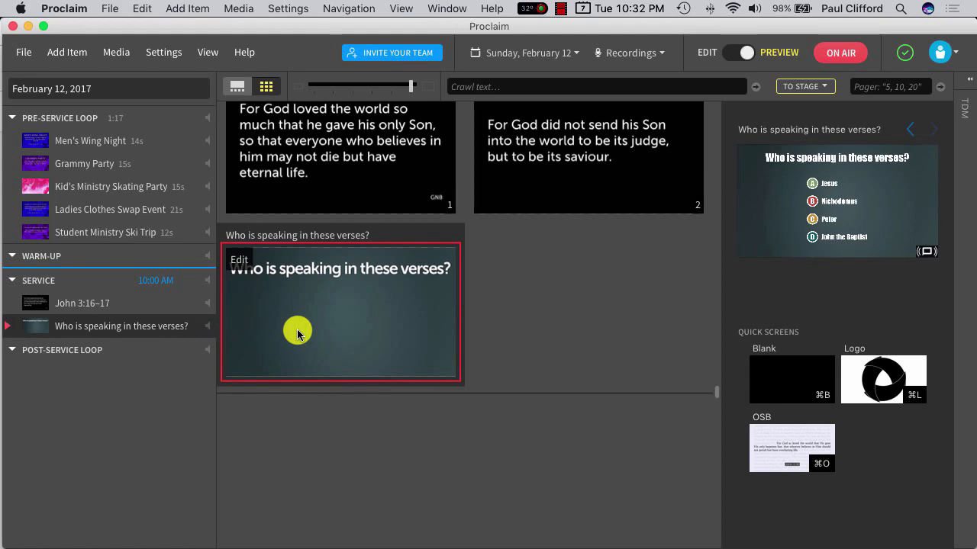
# - Switch to Chrome, answer the bulletin's "Who said these verses?" survey with Nichodemus, and check the live result in Proclaim
pyautogui.press('super+Tab')
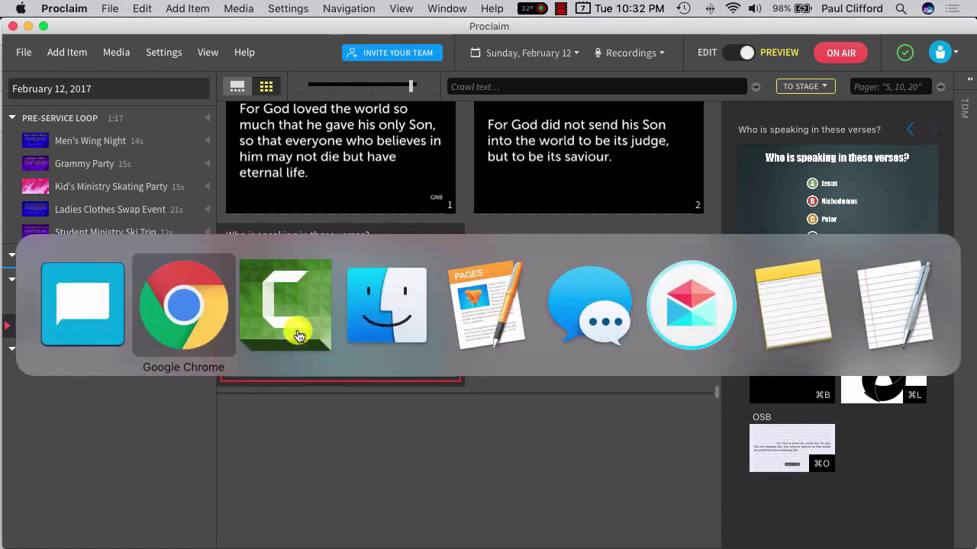
pyautogui.press('super+Tab')
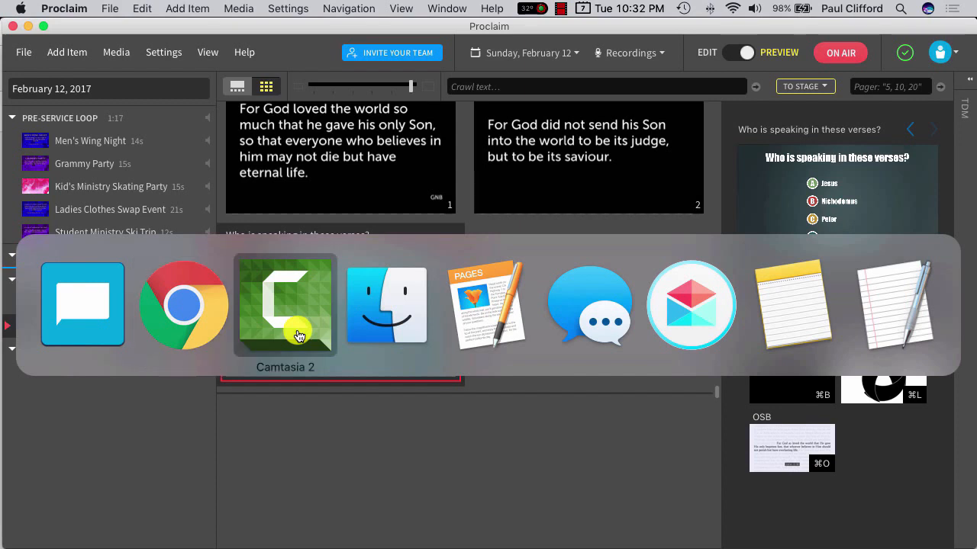
pyautogui.press('super+shift+Tab')
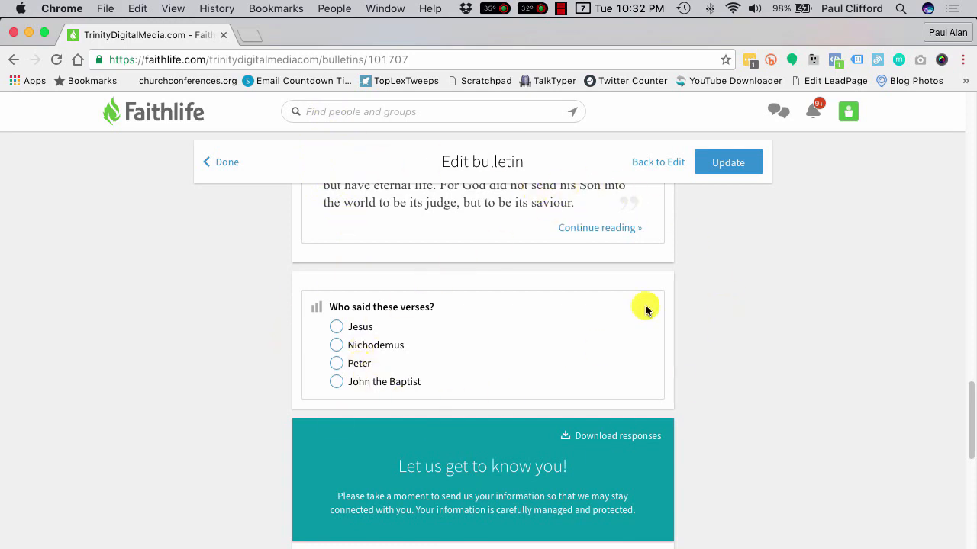
pyautogui.click(335, 345)
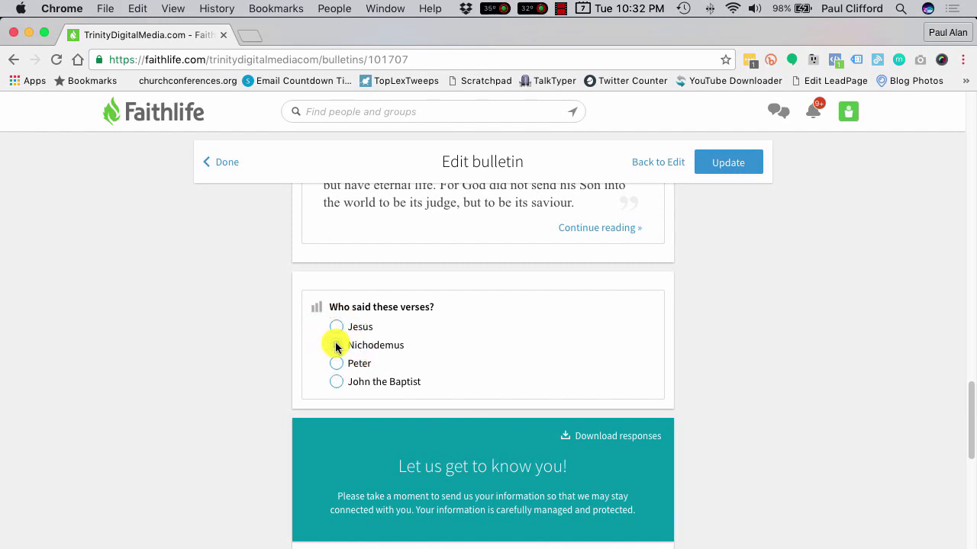
pyautogui.click(336, 346)
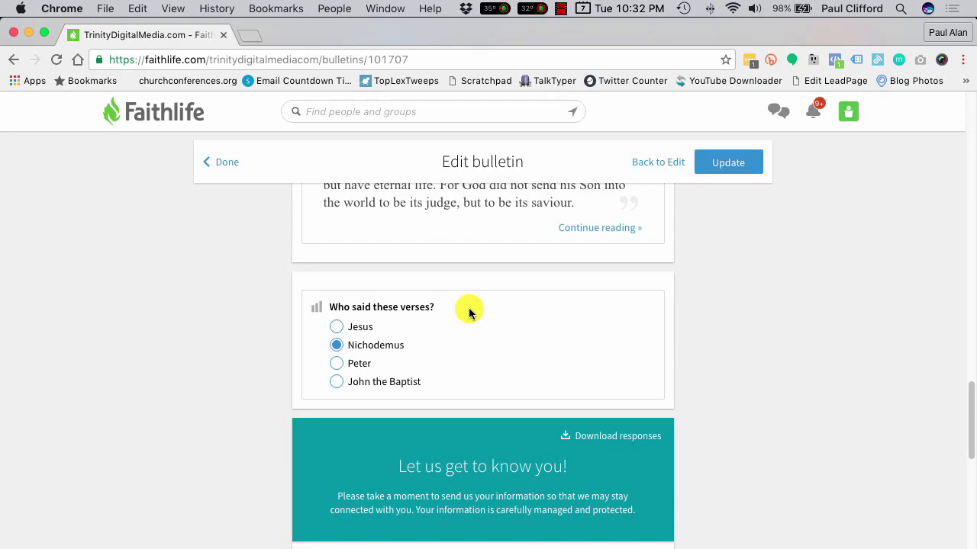
pyautogui.press('super+Tab')
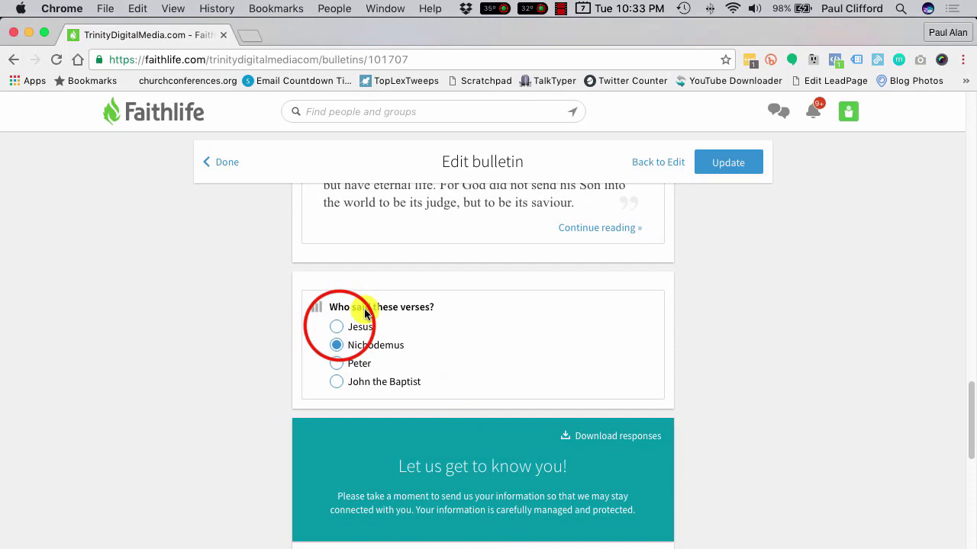
# - Change the bulletin's survey answer to Jesus and check the live results on the survey slide in Proclaim
pyautogui.click(337, 327)
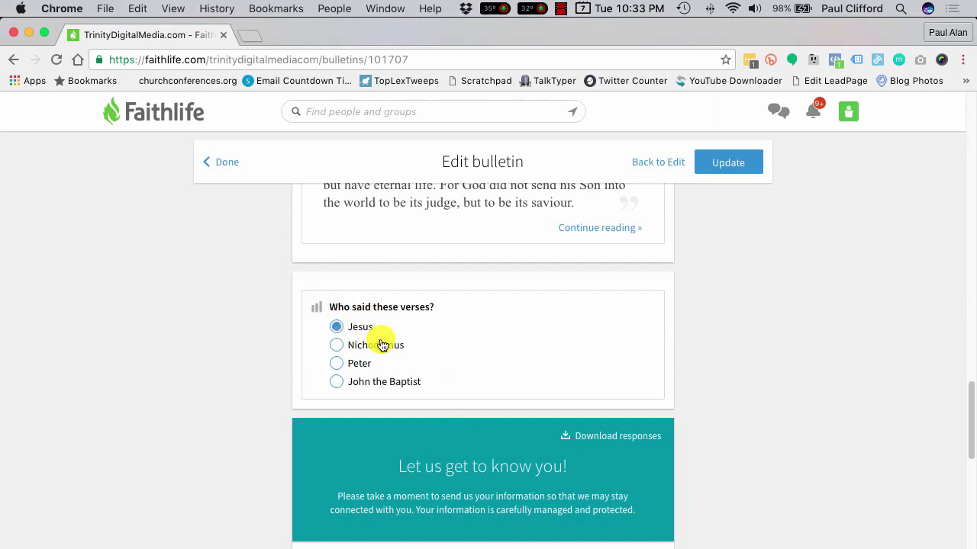
pyautogui.press('super+Tab')
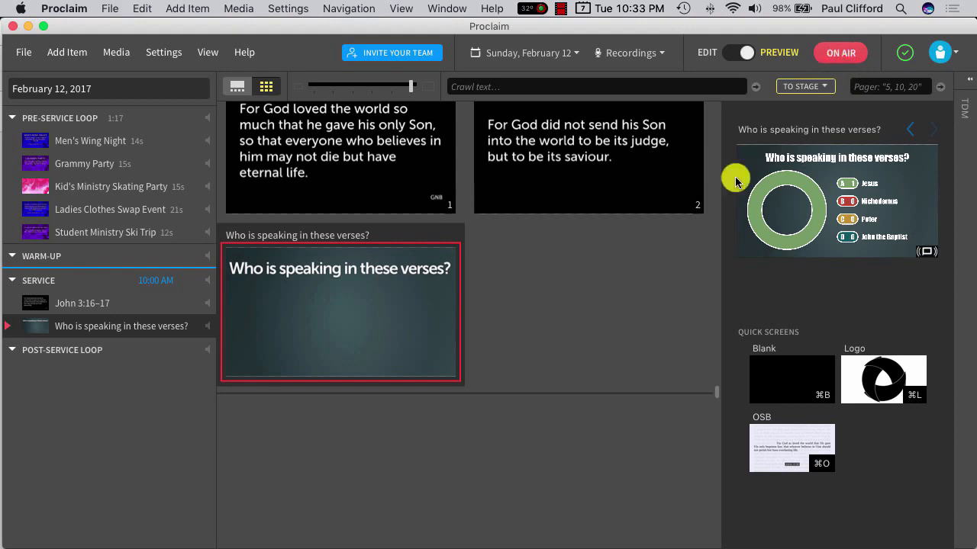
pyautogui.scroll(1, 624, 296)
pyautogui.scroll(1, 624, 296)
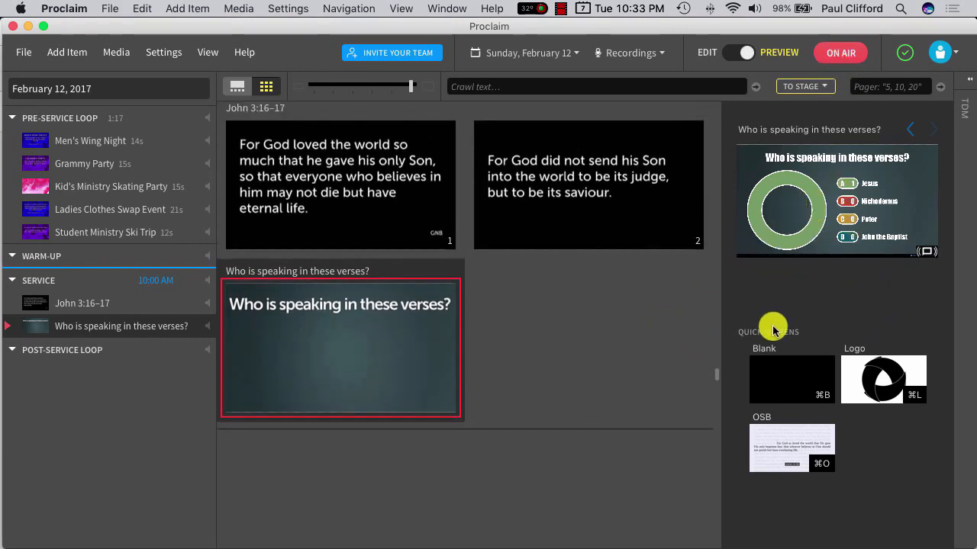
pyautogui.scroll(1, 600, 360)
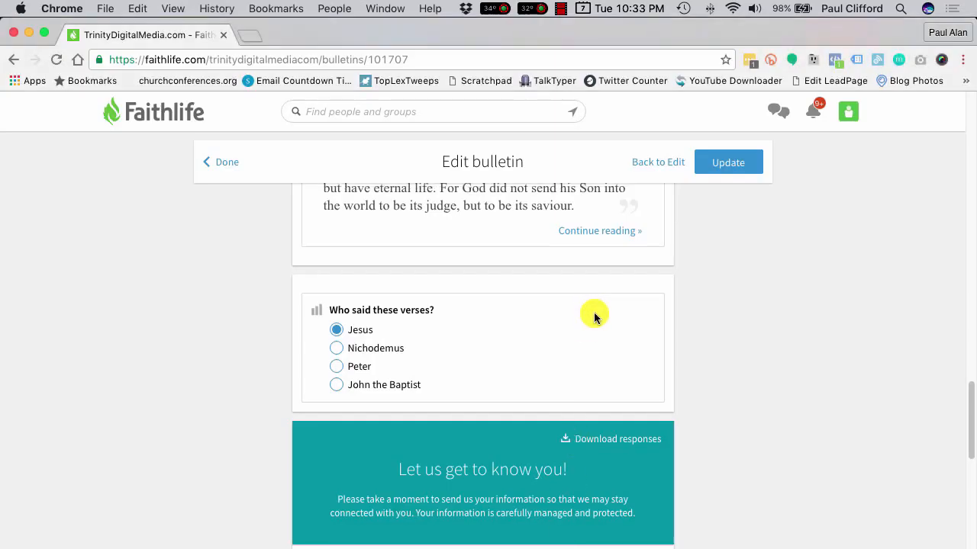
# - Review the announcements and the "Let us get to know you!" connection card's fields in the Faithlife bulletin in Chrome
pyautogui.scroll(10, 592, 255)
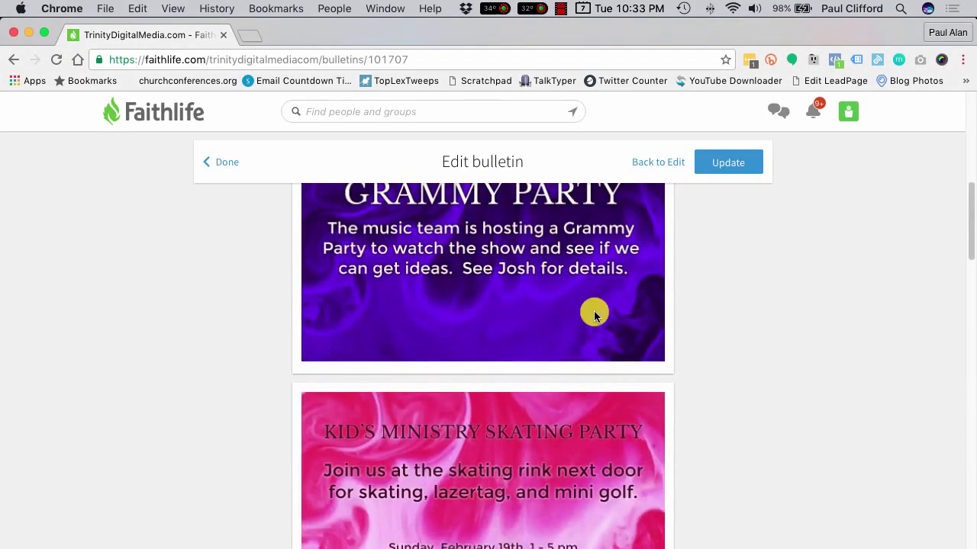
pyautogui.scroll(-20, 573, 299)
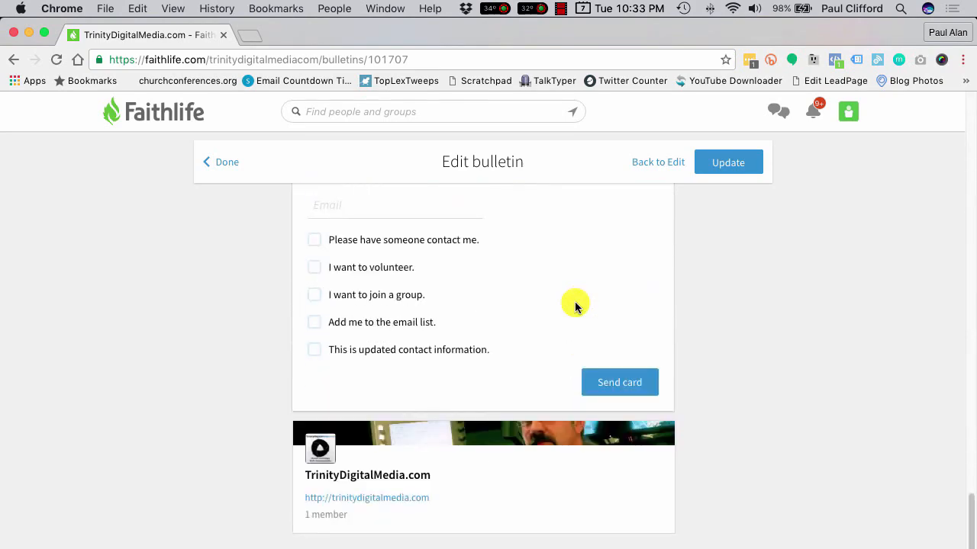
pyautogui.scroll(5, 343, 434)
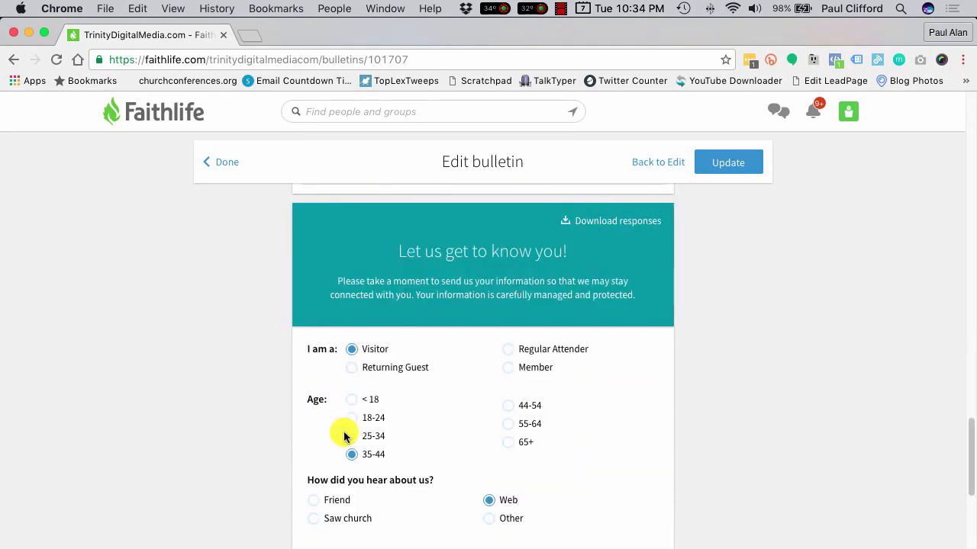
pyautogui.scroll(-5, 344, 366)
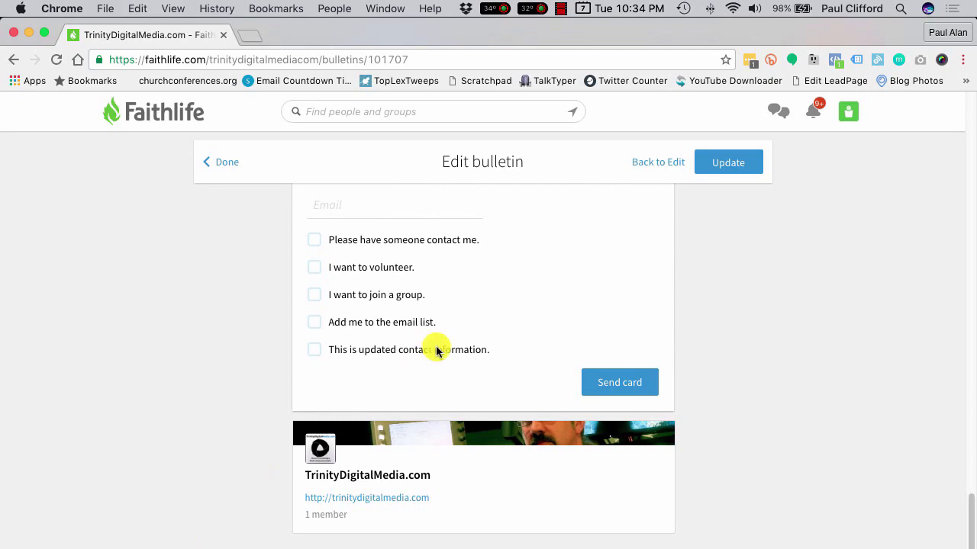
pyautogui.scroll(6, 436, 348)
pyautogui.scroll(-2, 436, 353)
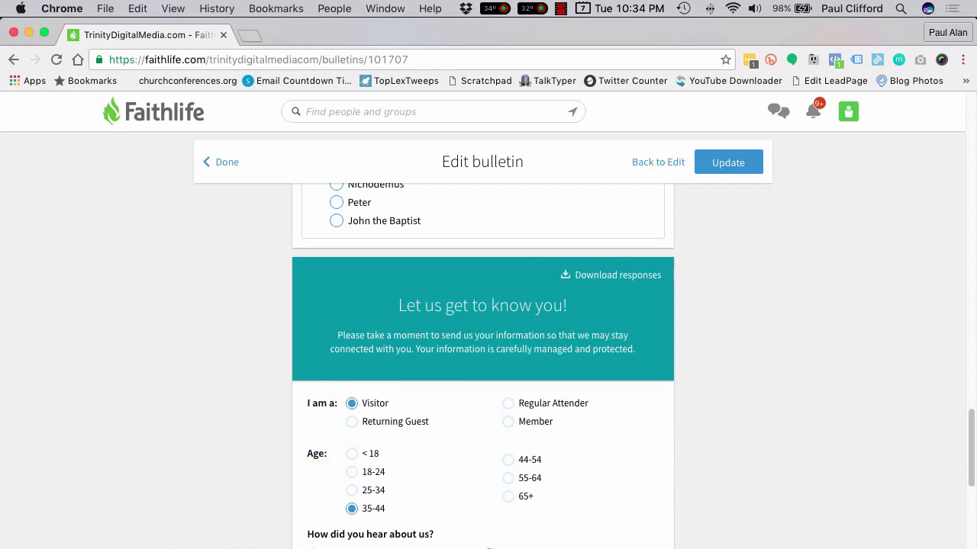
# - Open the downloaded connection card responses in Numbers, examine the response table, and quit Numbers without saving
pyautogui.click(162, 548)
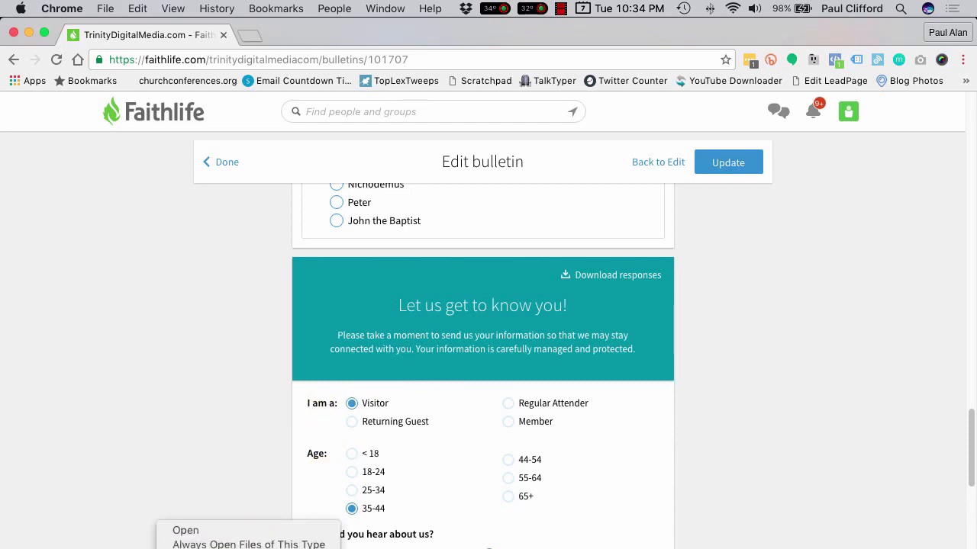
pyautogui.click(169, 528)
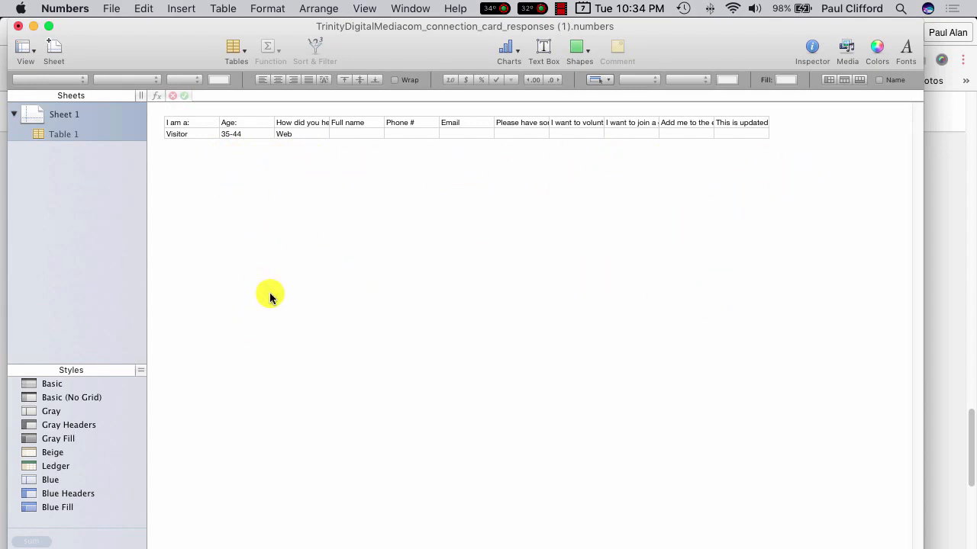
pyautogui.click(50, 8)
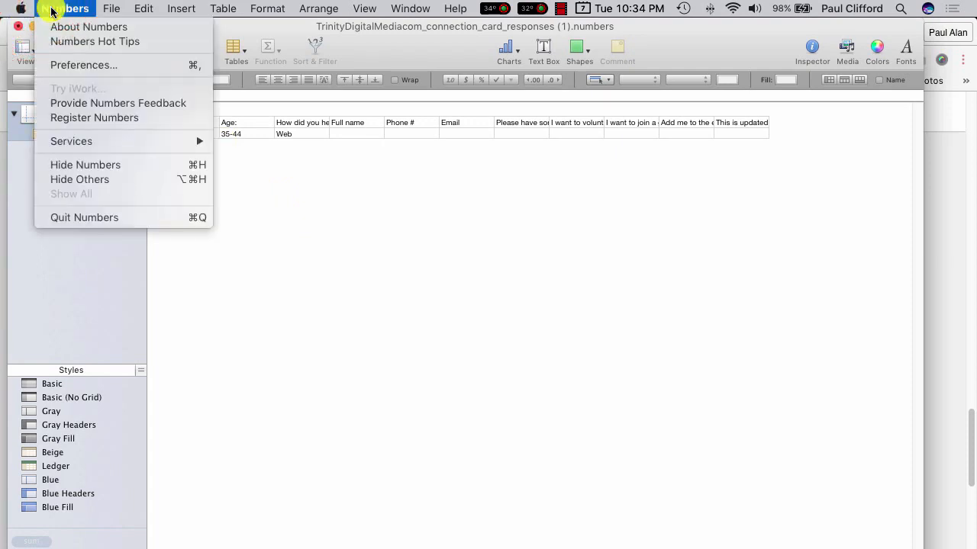
pyautogui.click(65, 217)
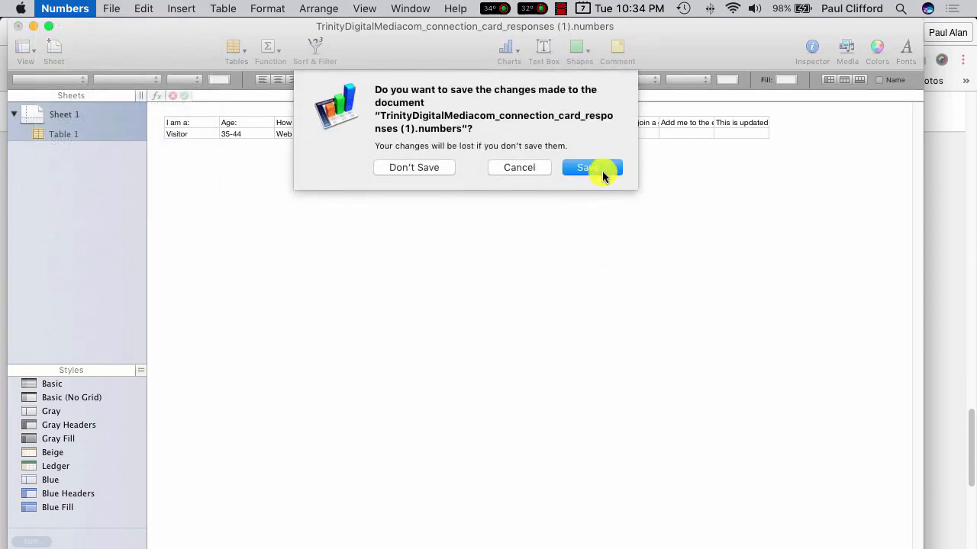
pyautogui.click(425, 166)
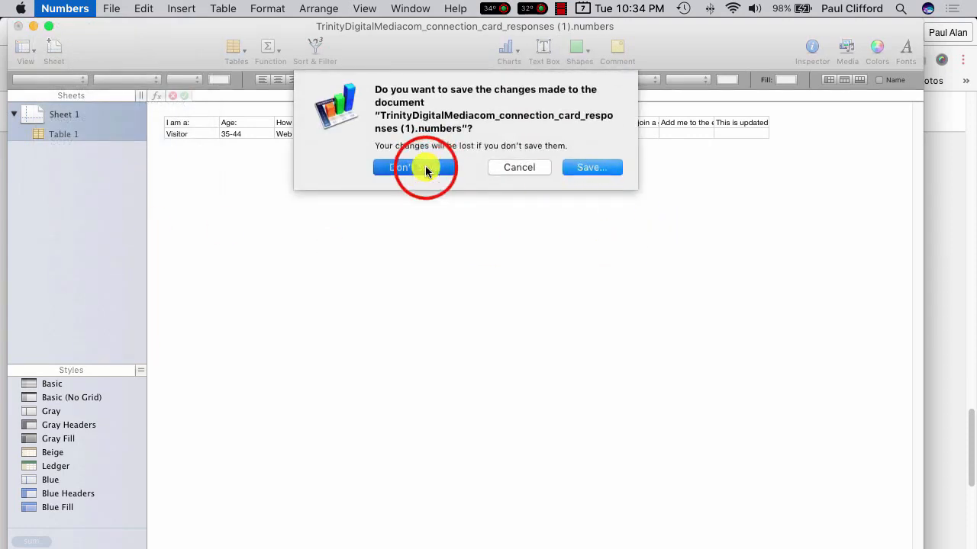